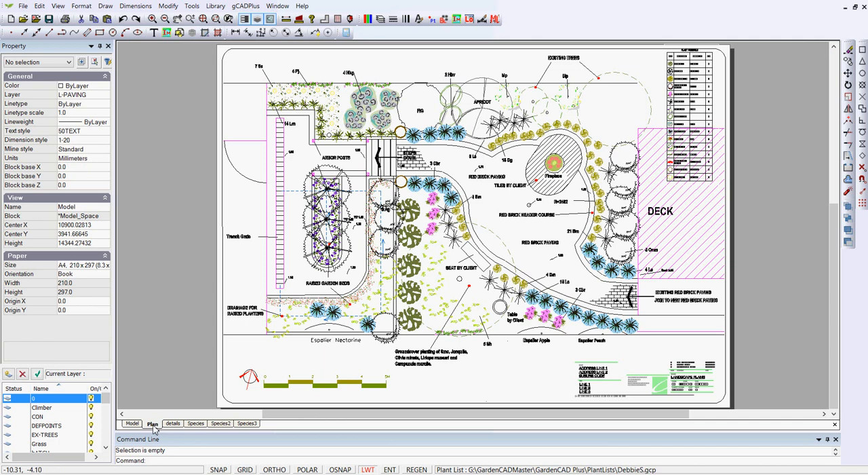
Review the drawing's layouts and paper sizes in the layouts manager and close it without changes
right_click(153, 425)
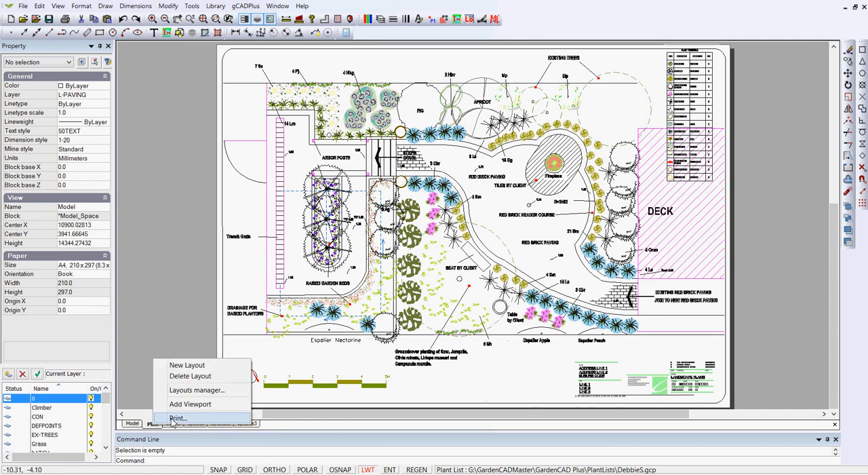
click(203, 392)
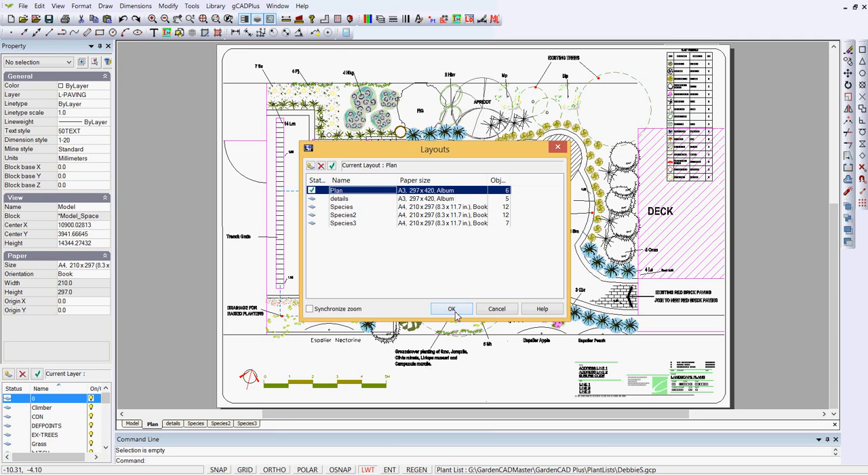
click(497, 310)
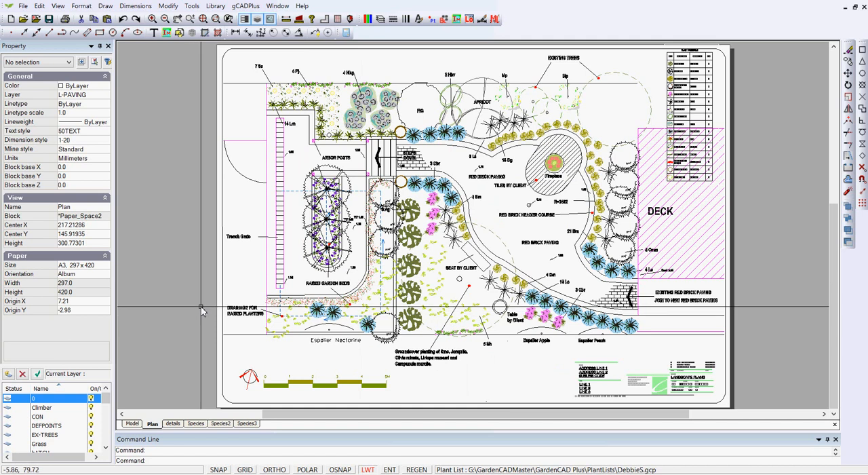
Select the main plan viewport by its border on the Plan sheet and set its color to 64
scroll(197, 298, down, 3)
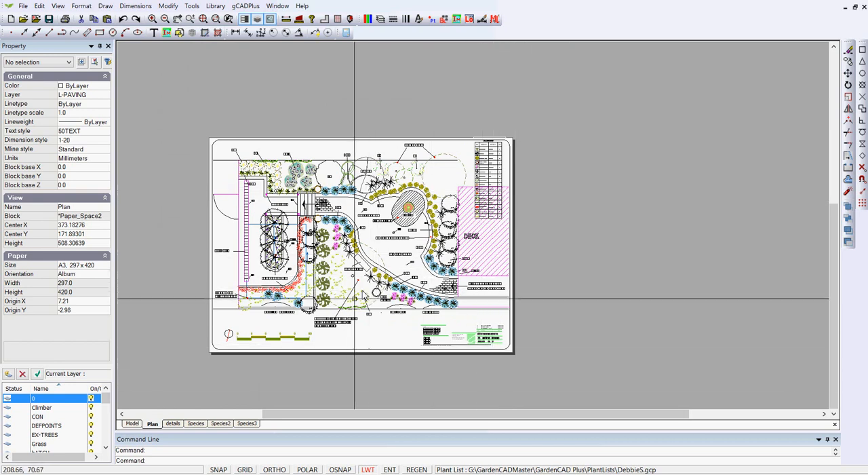
scroll(354, 365, up, 1)
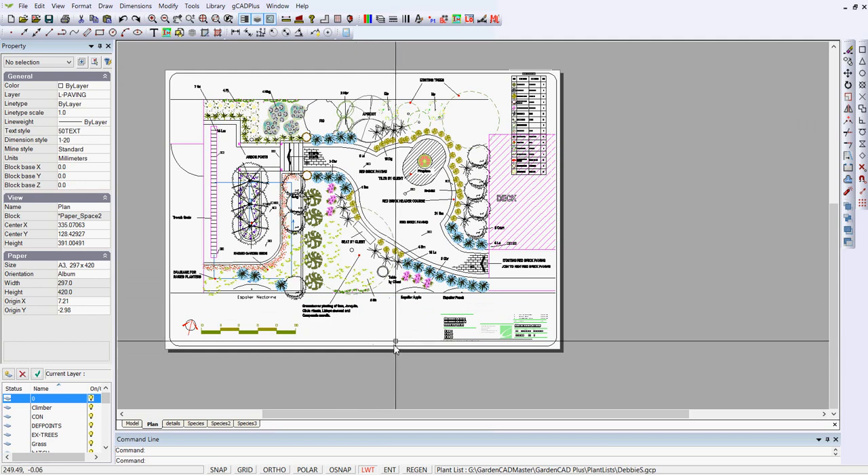
scroll(471, 78, up, 2)
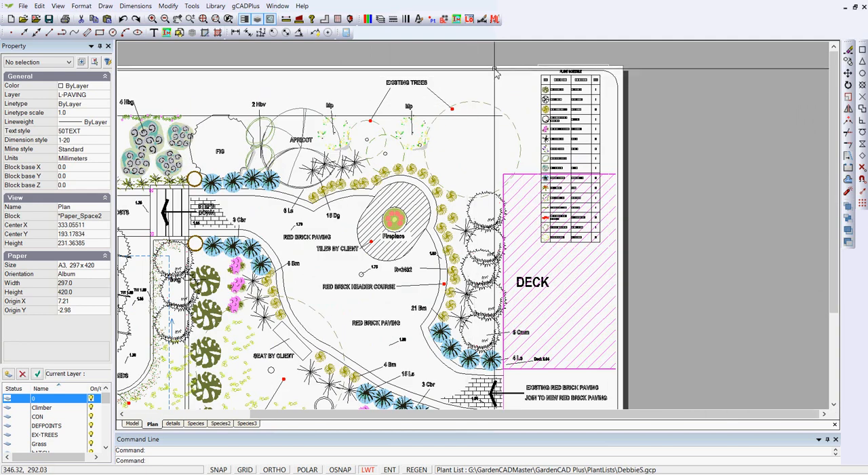
click(479, 66)
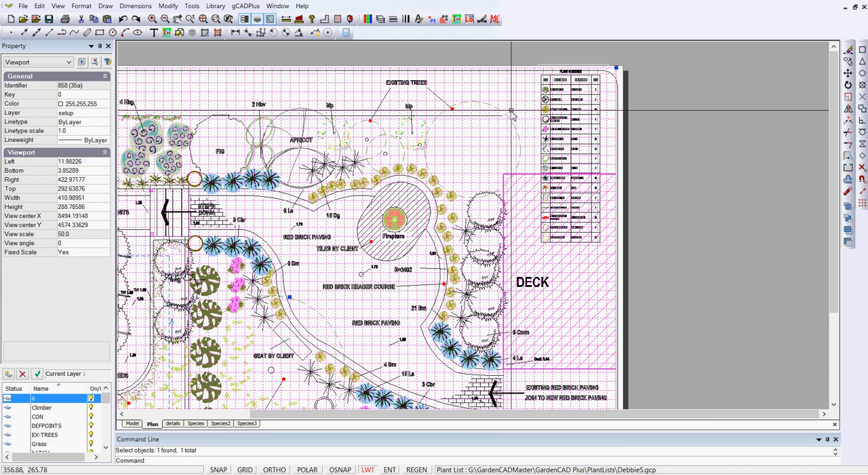
scroll(505, 110, up, 1)
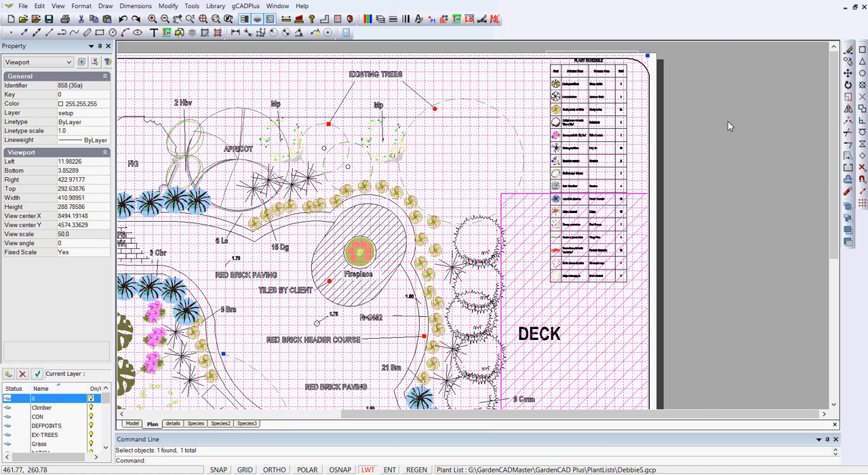
click(105, 107)
click(105, 105)
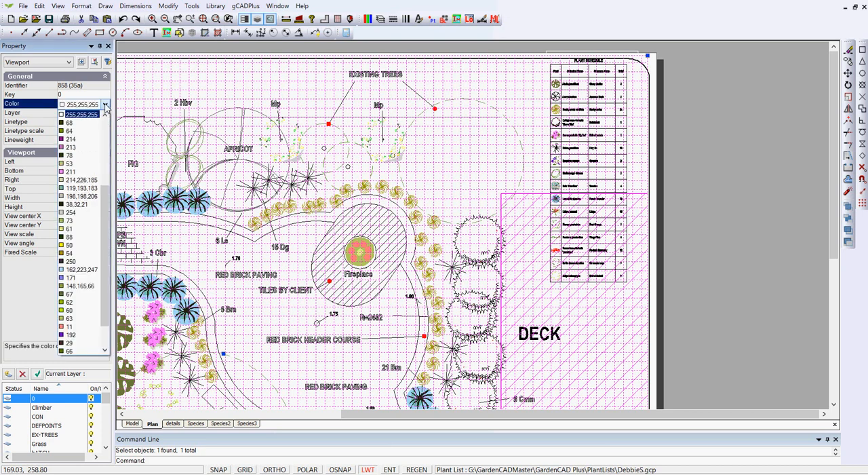
click(70, 131)
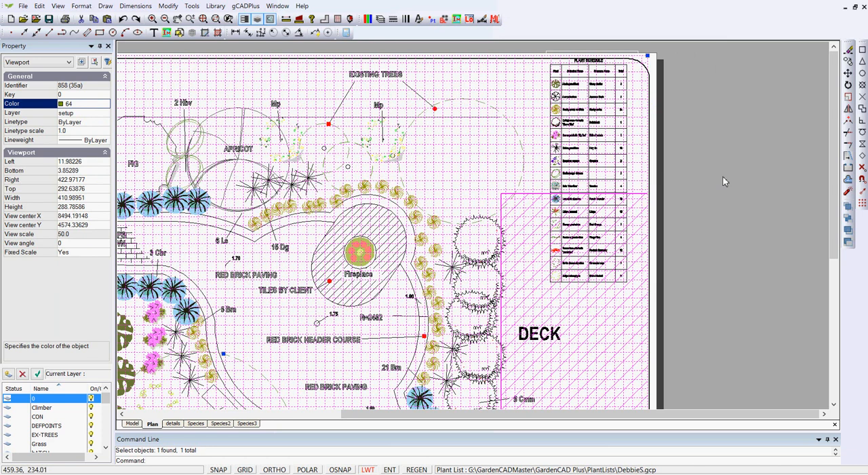
key(Escape)
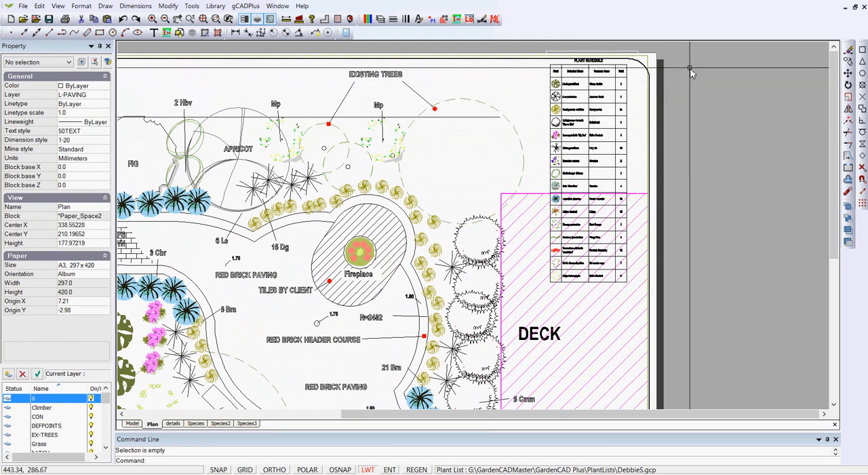
Set the color of the viewport around the plant schedule to 64
scroll(679, 184, down, 1)
scroll(678, 183, up, 5)
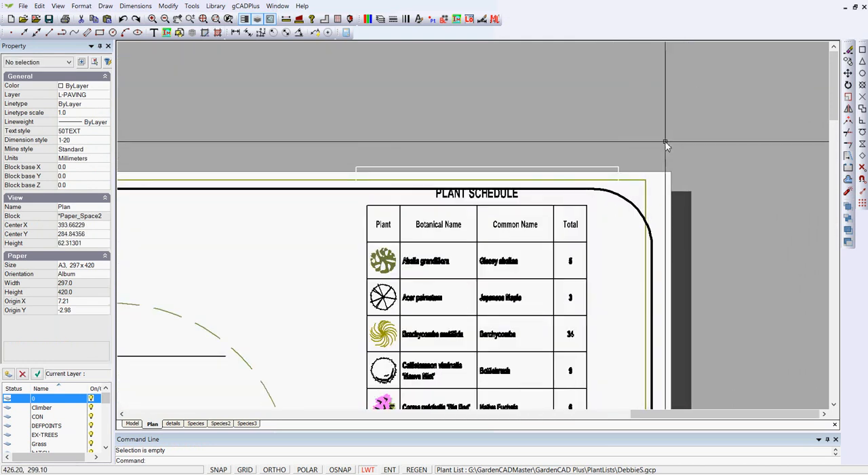
scroll(666, 144, down, 1)
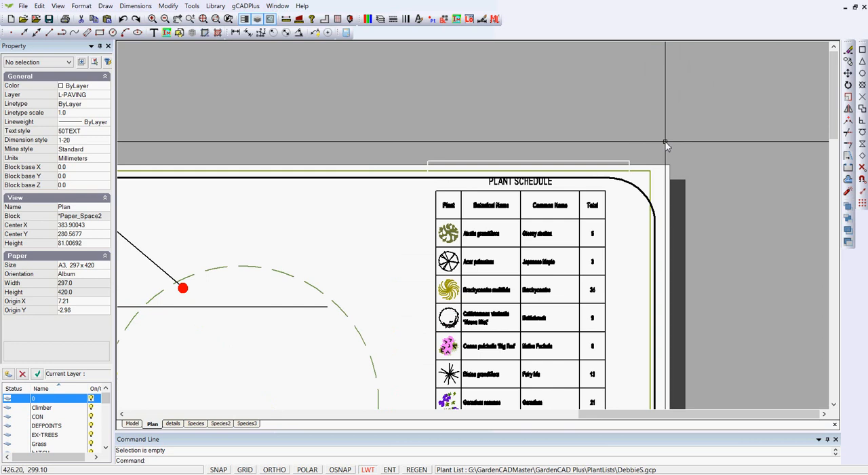
click(613, 164)
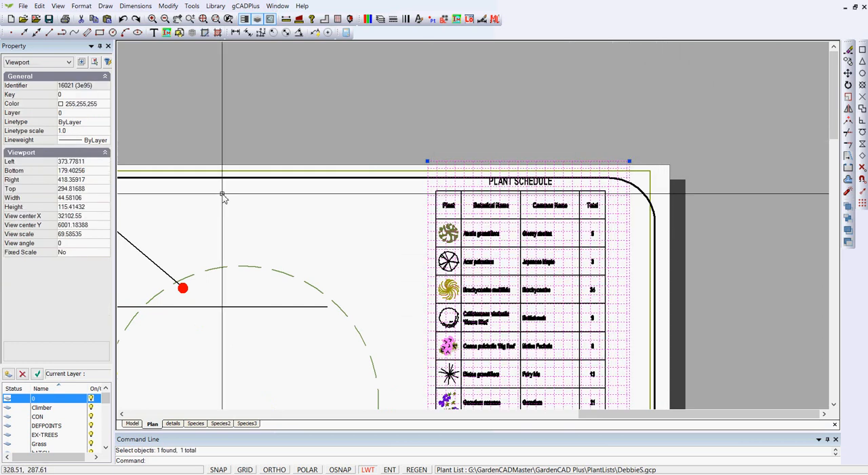
click(103, 106)
click(106, 105)
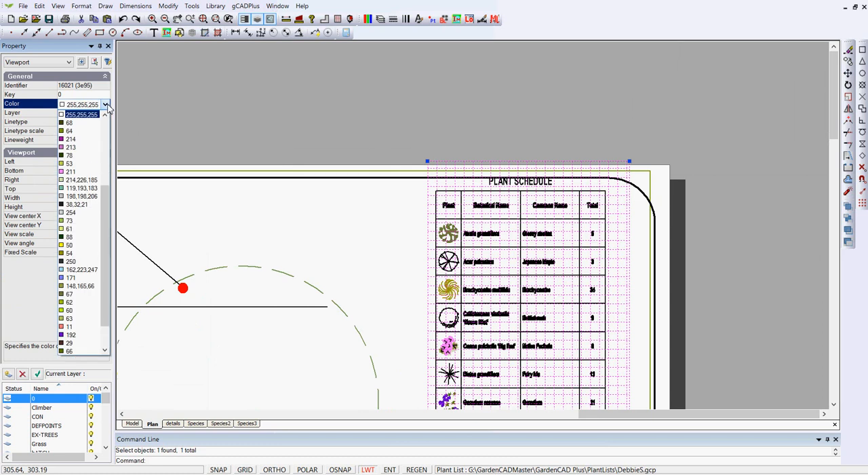
click(82, 130)
key(Escape)
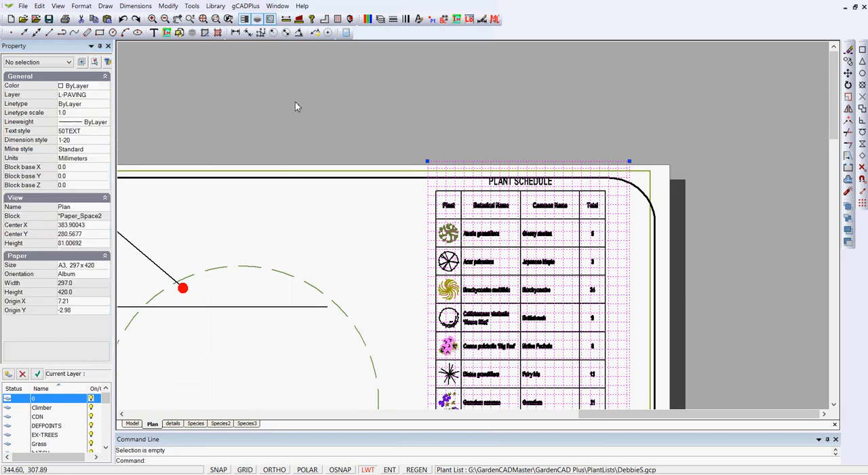
Examine the main plan viewport and the plant schedule viewport by selecting each one in turn
scroll(332, 105, down, 3)
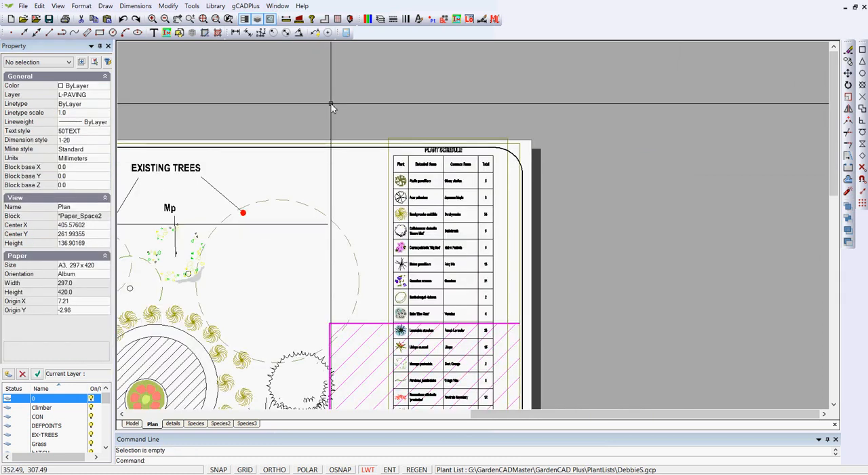
middle_drag(543, 214, 656, 142)
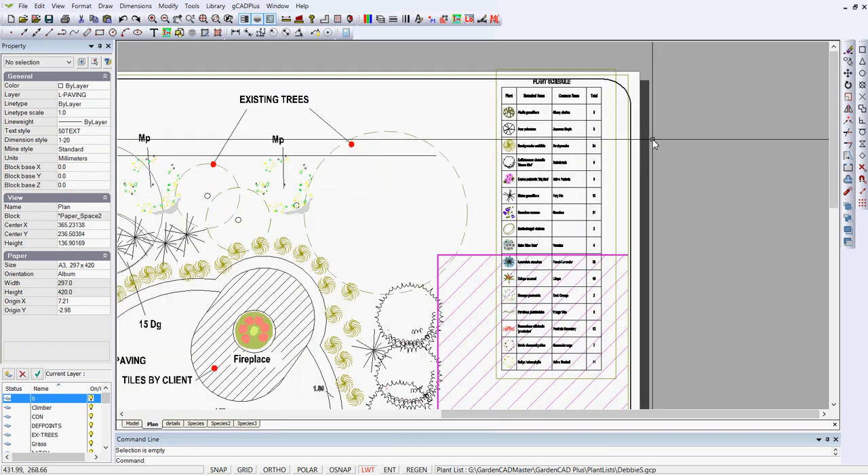
right_click(676, 142)
click(714, 163)
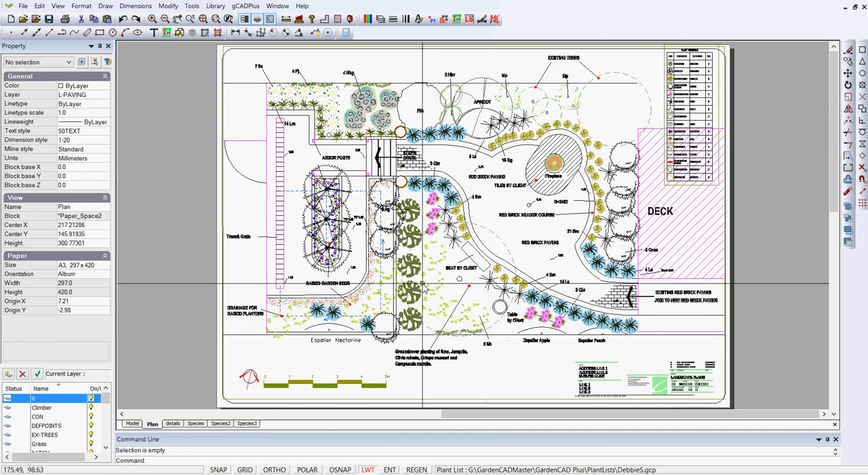
click(727, 49)
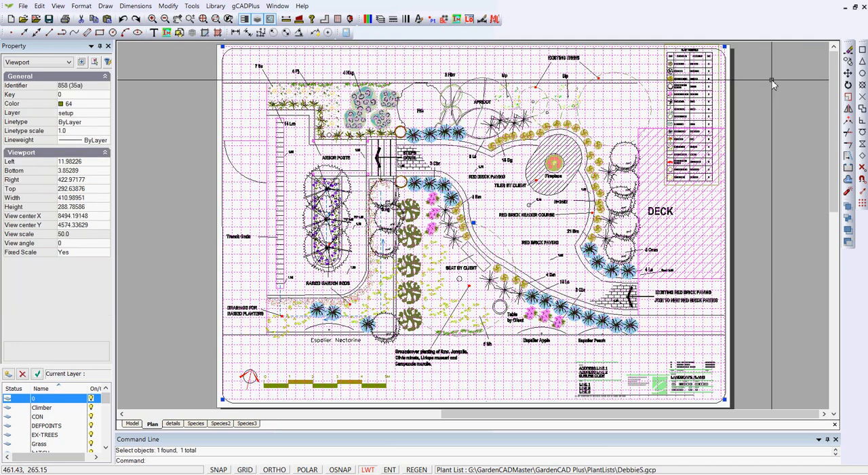
key(Escape)
middle_drag(772, 82, 739, 163)
scroll(739, 163, up, 5)
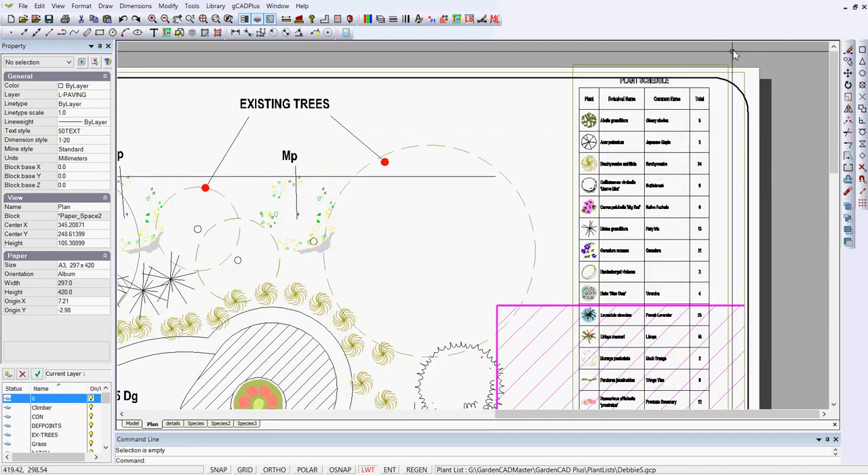
click(723, 66)
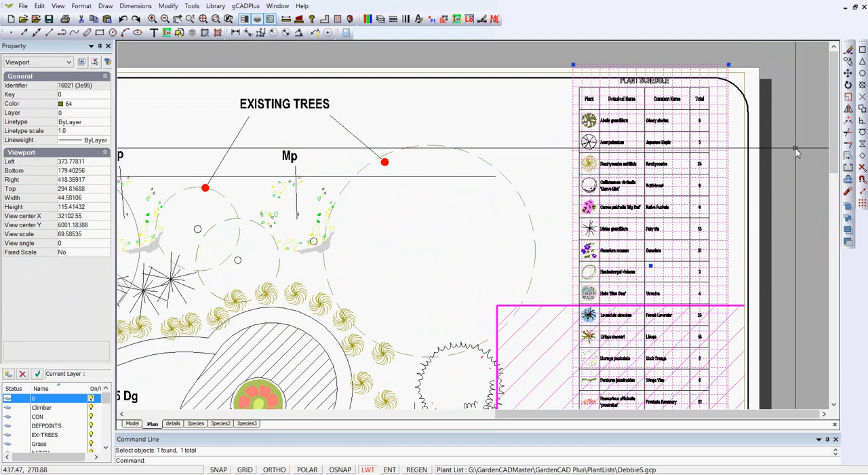
key(Escape)
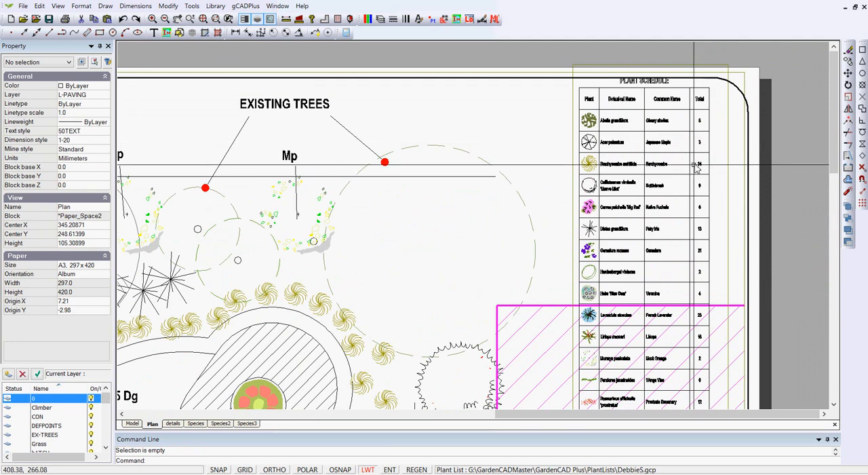
click(696, 215)
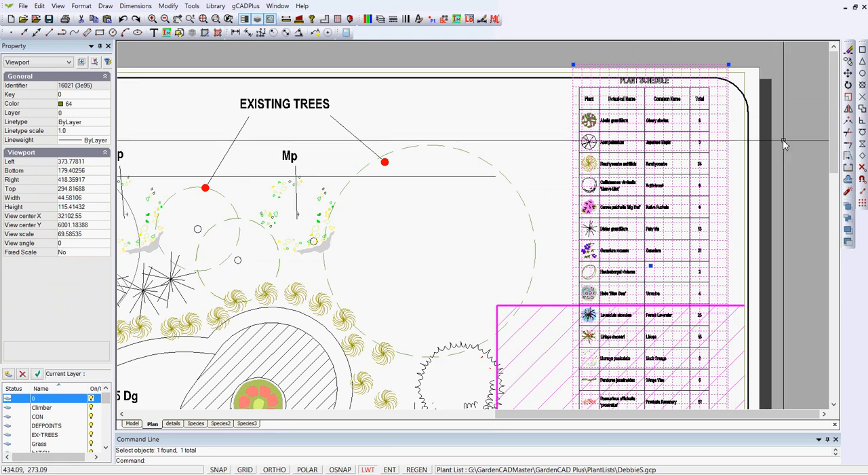
key(Escape)
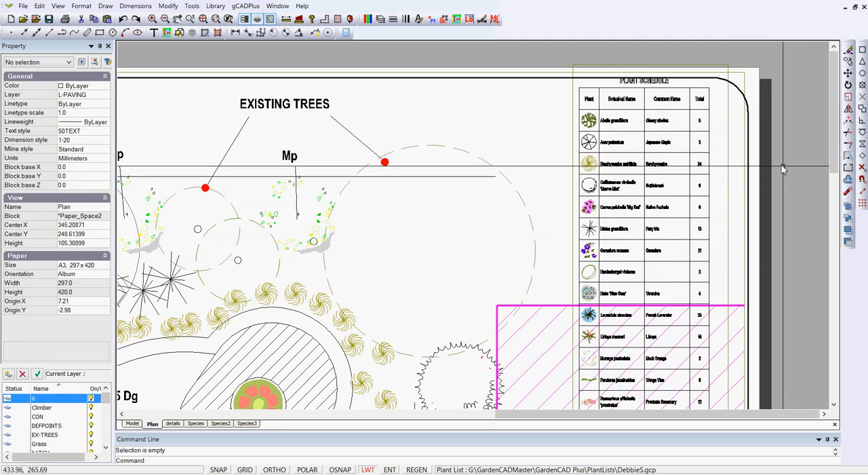
Move the plant schedule viewport slightly down and stretch its upper corner, making it about 44.9 mm wide and 118.2 mm high
click(728, 67)
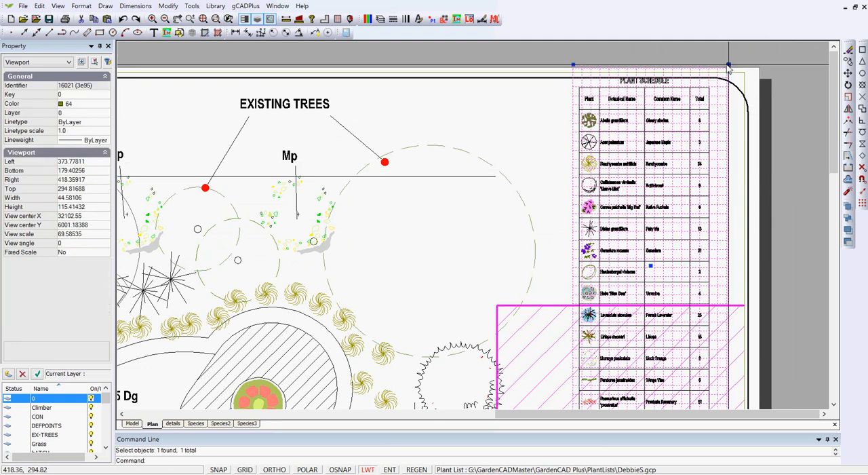
click(651, 269)
click(652, 282)
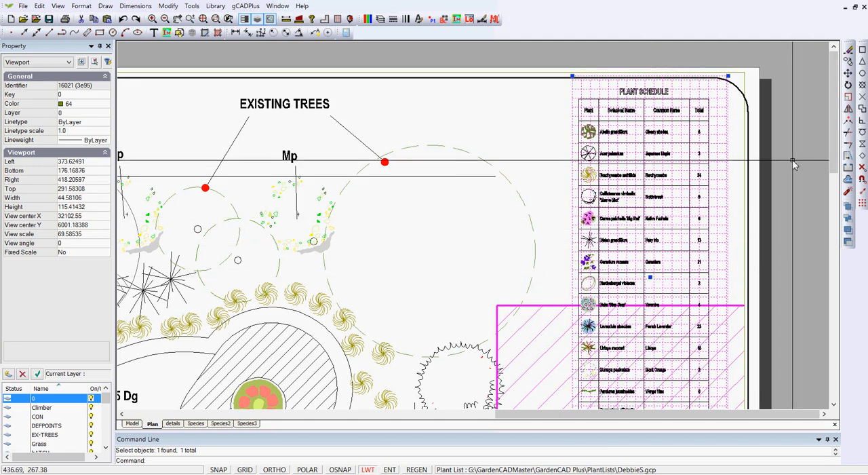
click(730, 67)
key(Escape)
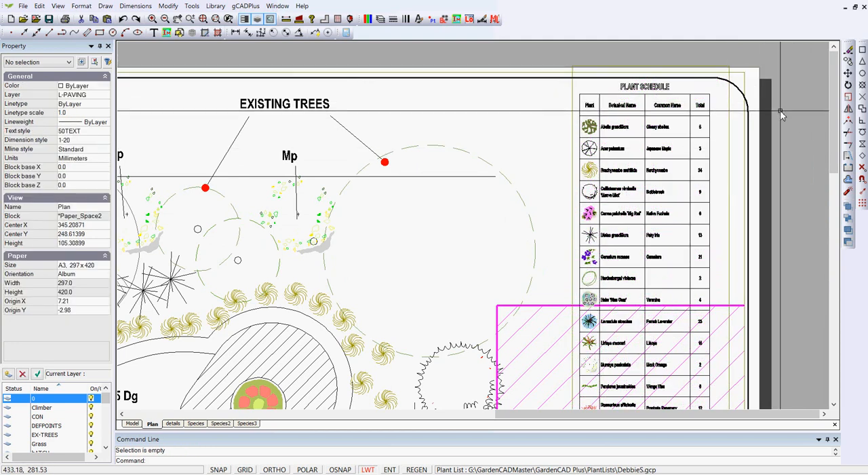
Check the properties of the main plan viewport and the plant schedule viewport, clearing the selection after each
click(745, 84)
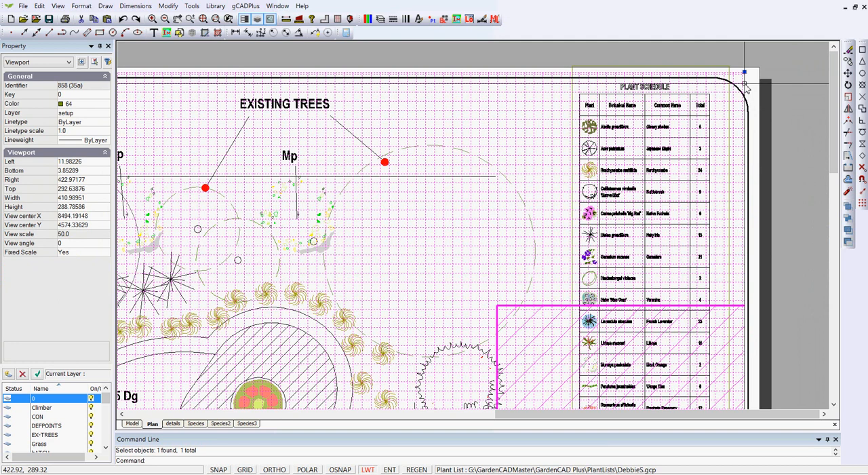
key(Escape)
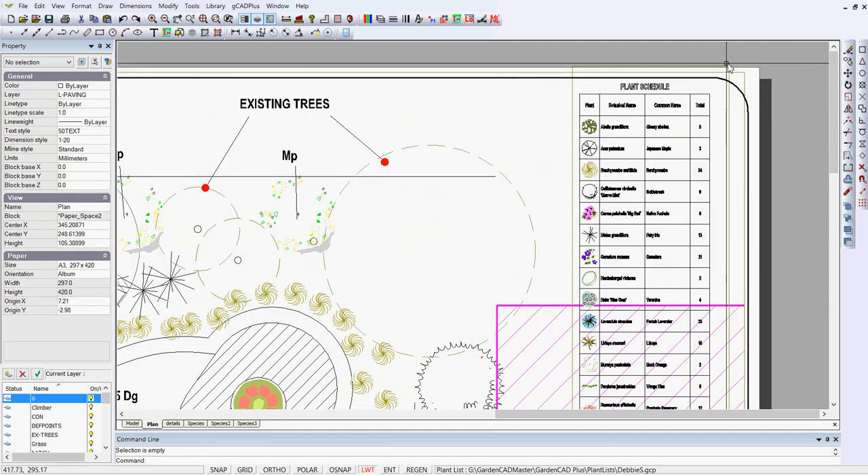
click(725, 67)
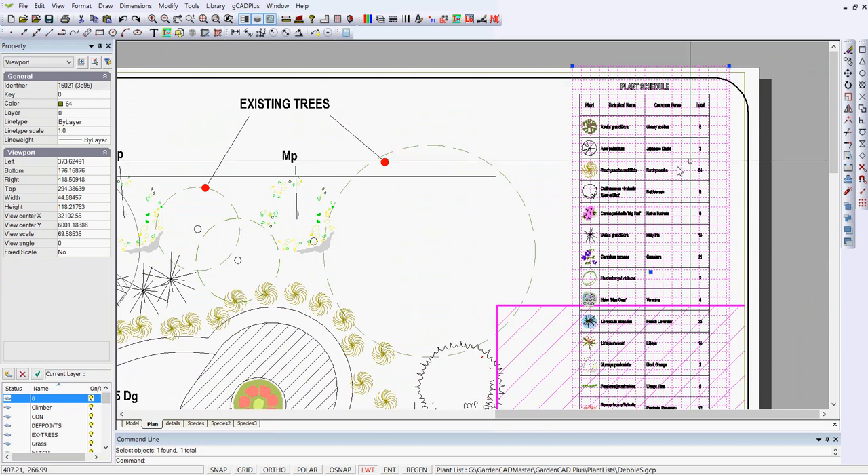
key(Escape)
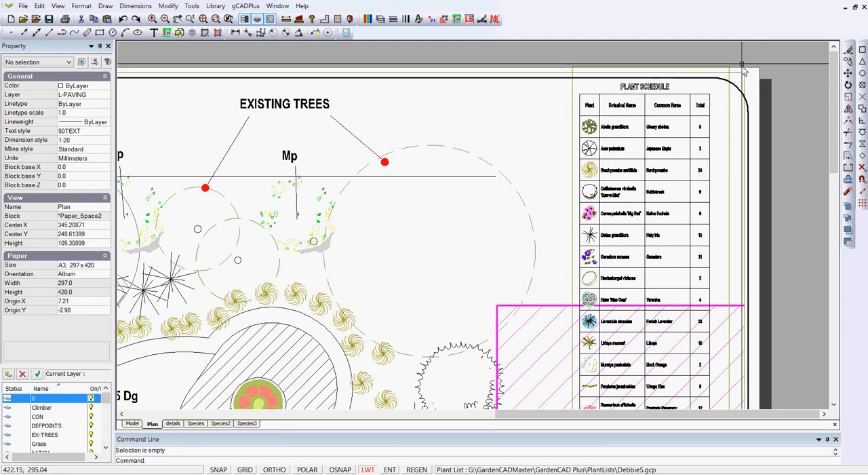
Display the plant schedule viewport in model space, shift its frame slightly to centre it around the schedule, and return to the layout display
scroll(709, 68, up, 1)
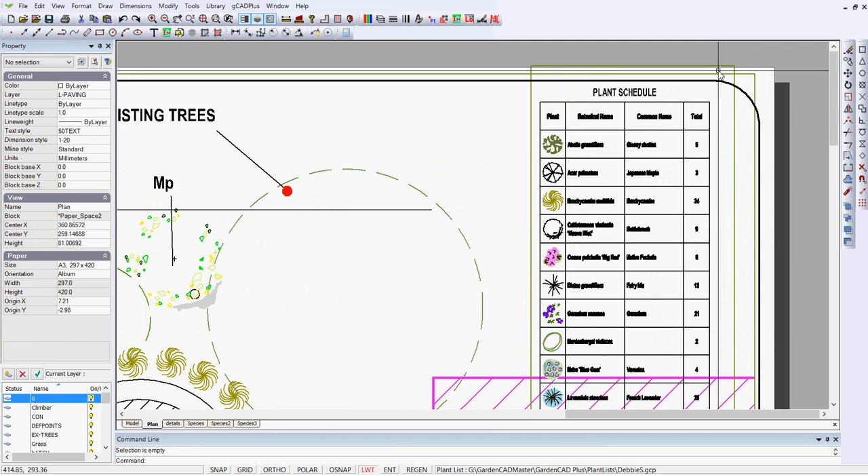
double_click(719, 71)
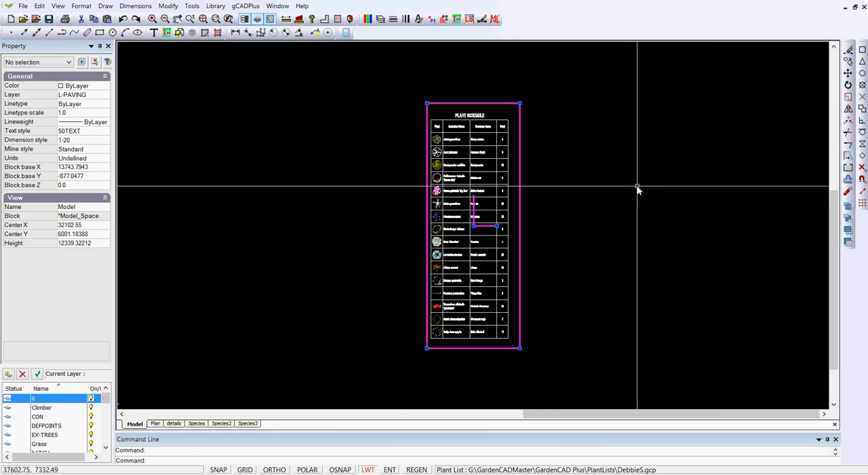
scroll(481, 252, up, 2)
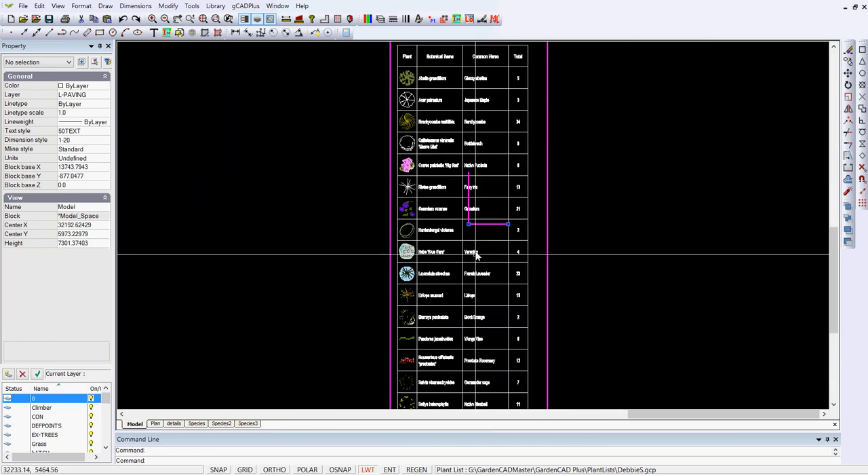
scroll(479, 256, down, 1)
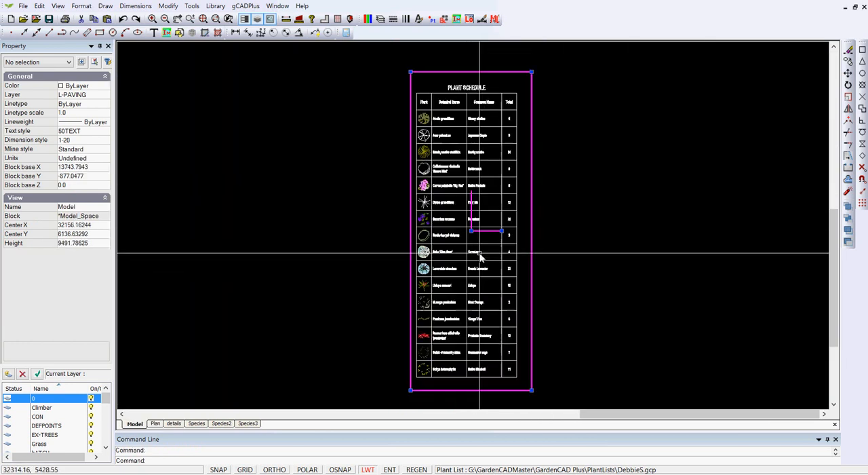
click(466, 229)
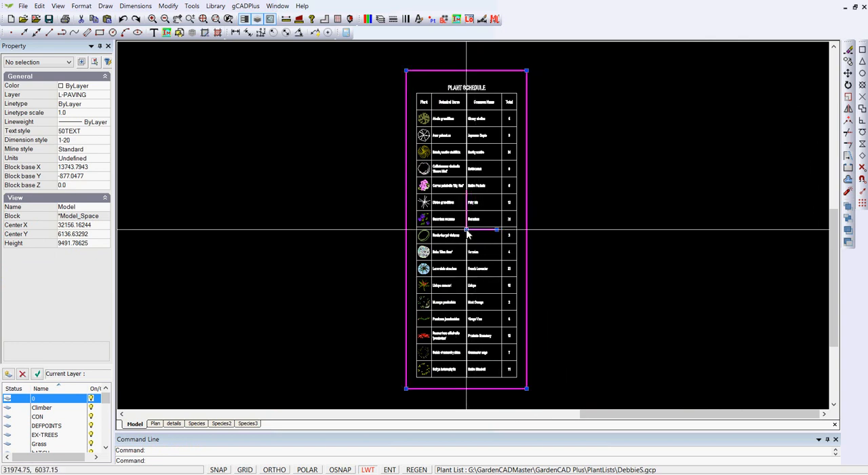
right_click(504, 89)
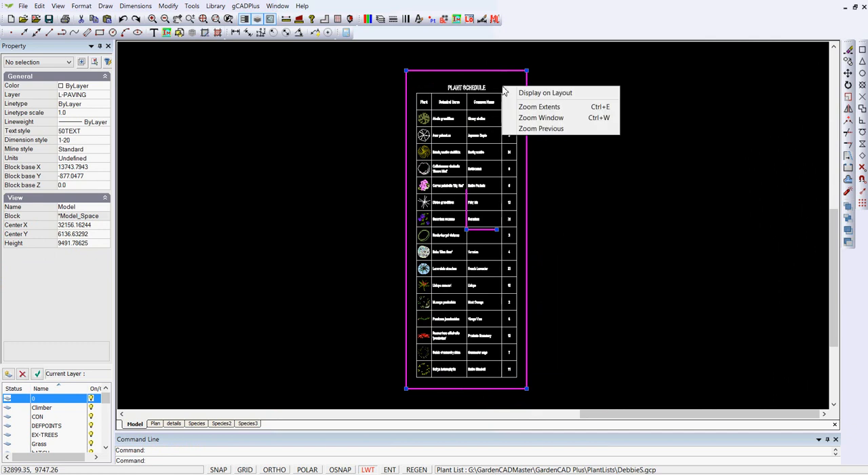
click(544, 93)
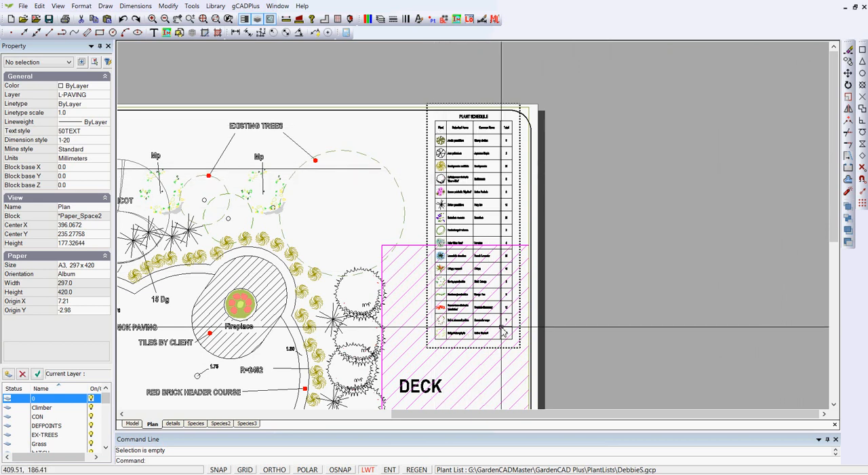
Deactivate the plant schedule viewport and zoom to the extents of the Plan sheet
scroll(511, 183, up, 2)
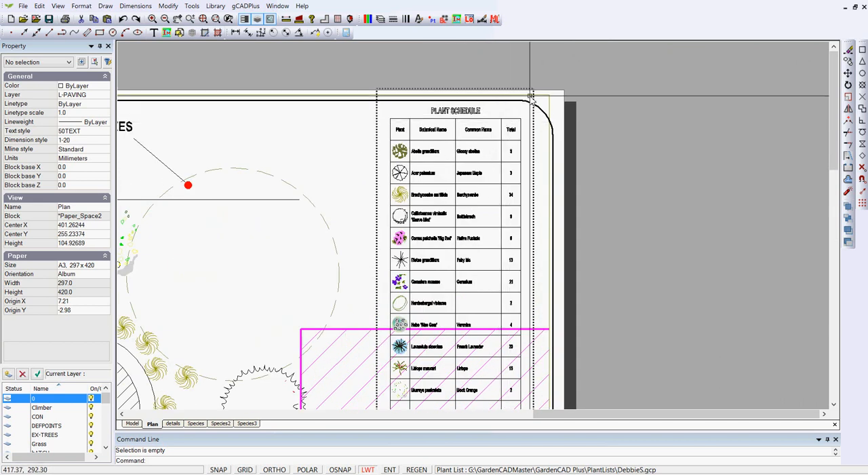
scroll(518, 92, up, 2)
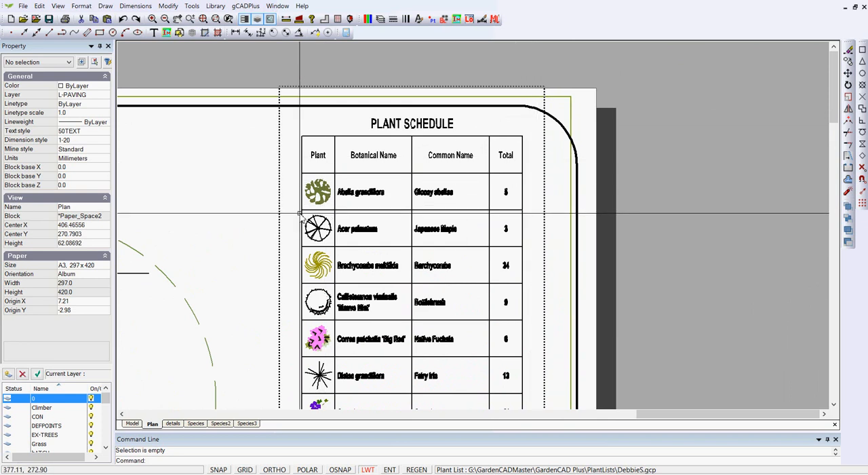
right_click(210, 205)
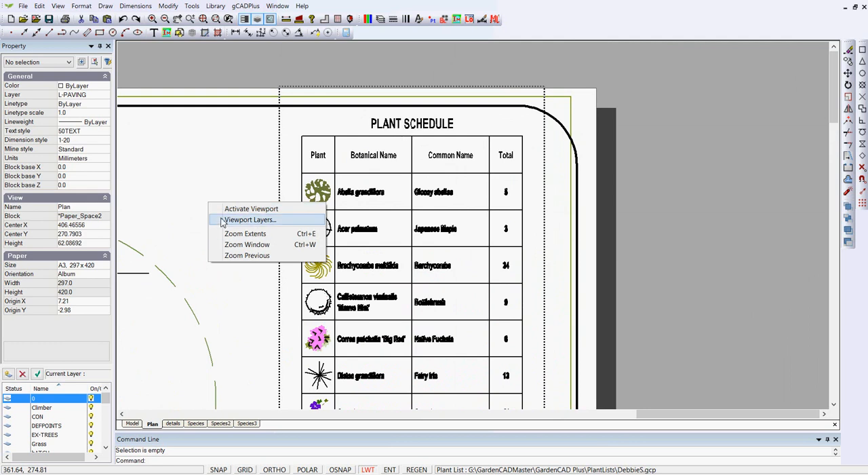
click(180, 205)
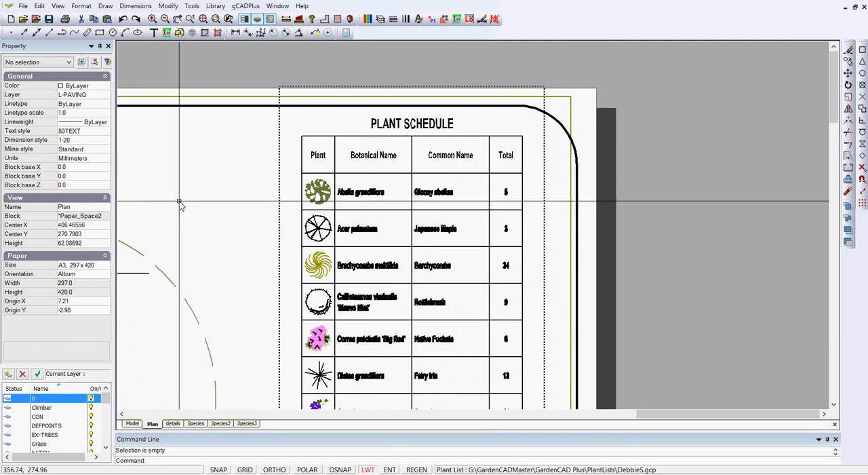
right_click(378, 95)
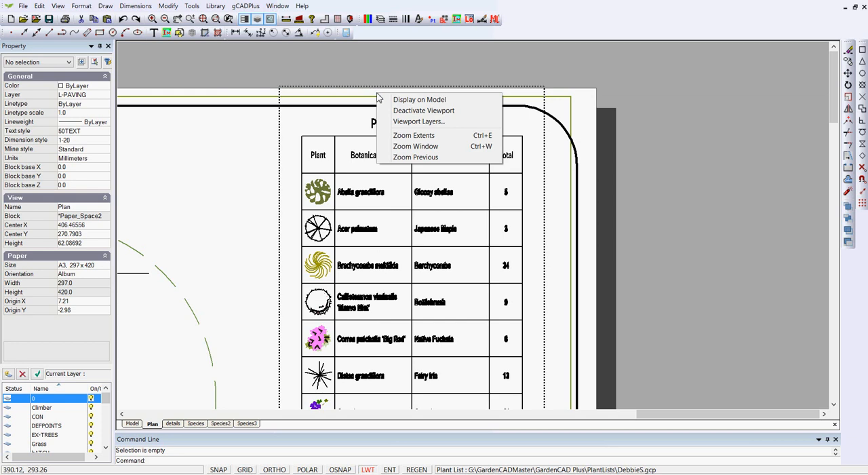
click(424, 111)
scroll(715, 157, down, 3)
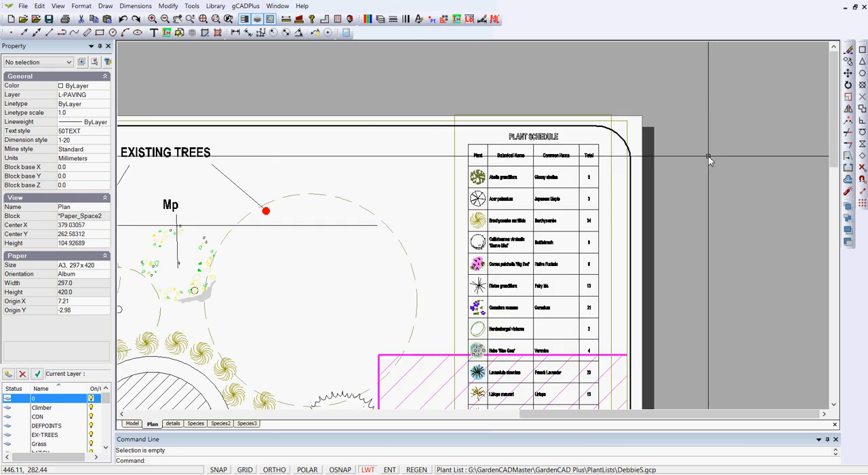
right_click(709, 181)
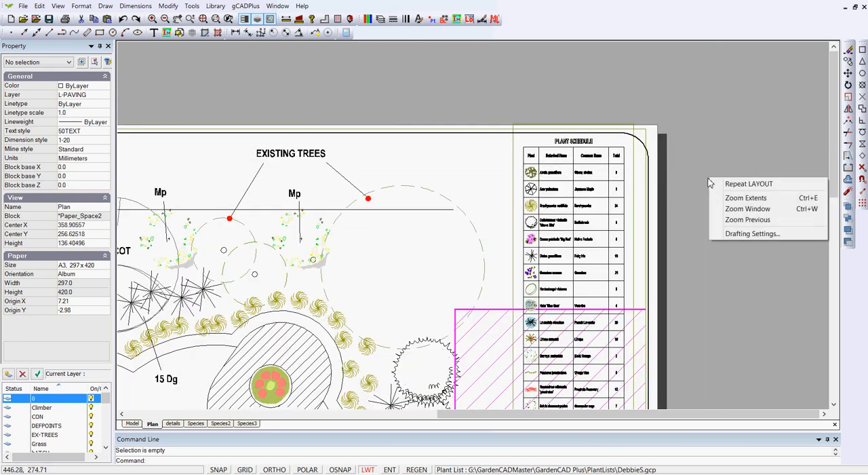
click(745, 197)
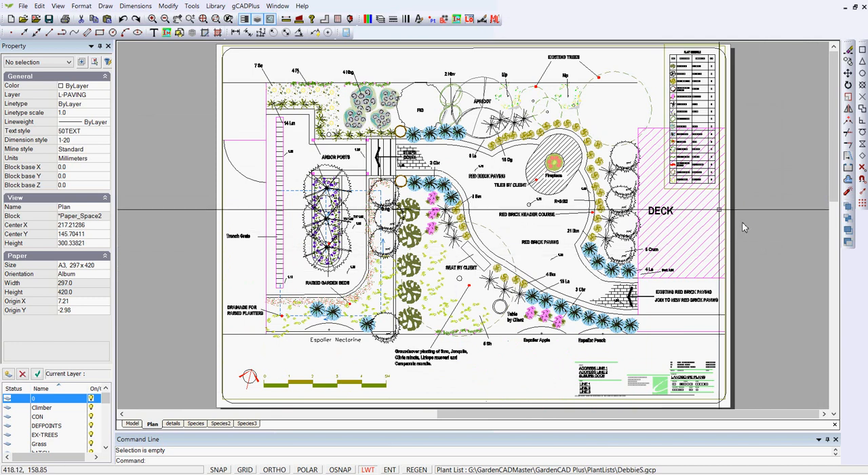
Turn on the L-SCHEDULE-MASK layer in the layer properties to mask the deck hatching behind the plant schedule
scroll(686, 173, up, 3)
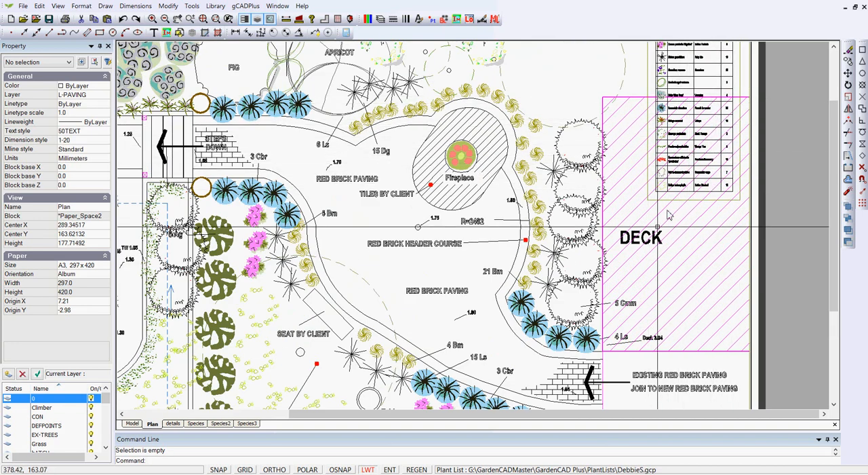
scroll(783, 208, down, 1)
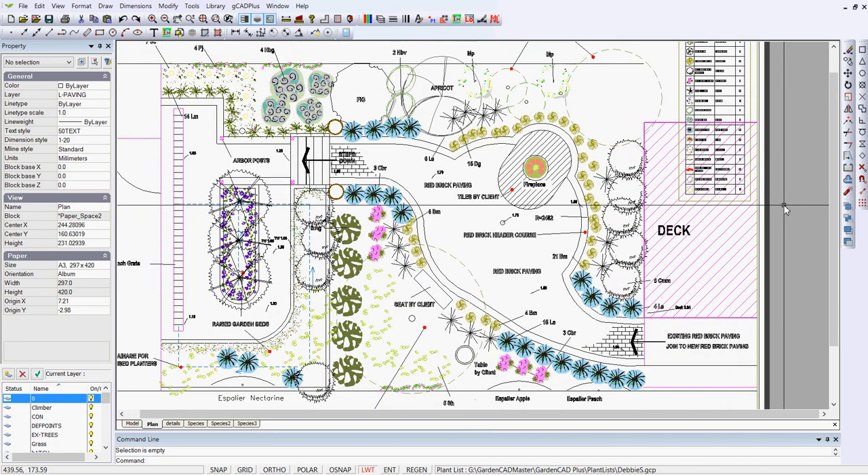
click(378, 20)
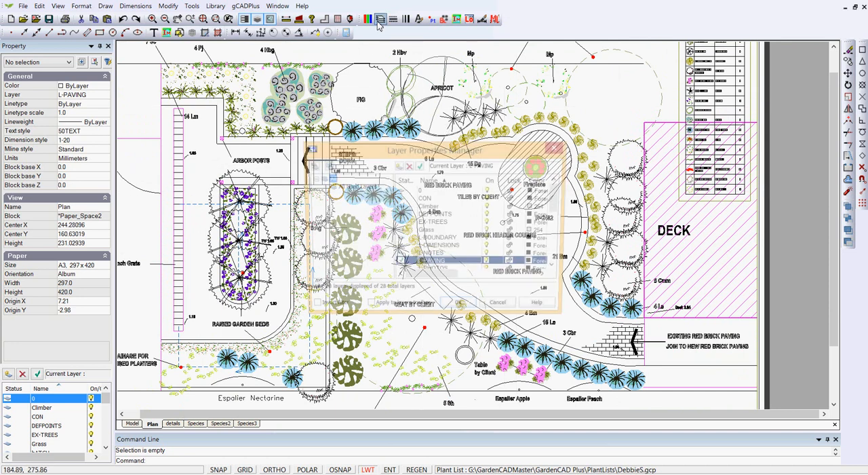
scroll(516, 261, down, 3)
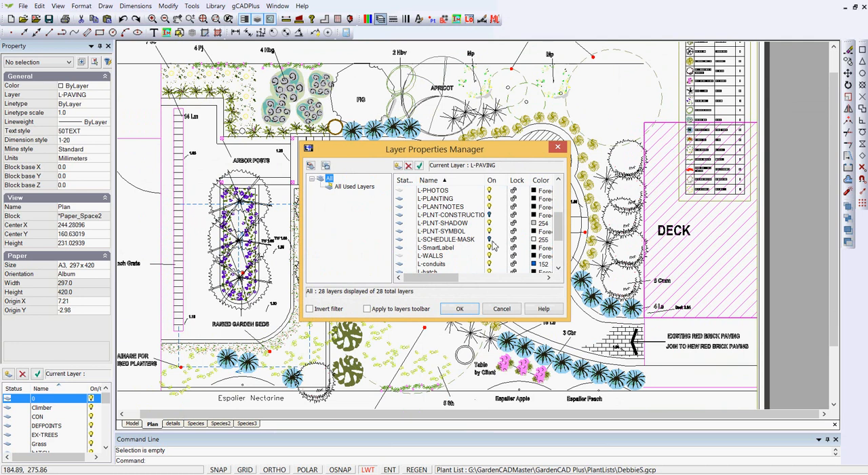
click(490, 240)
click(460, 308)
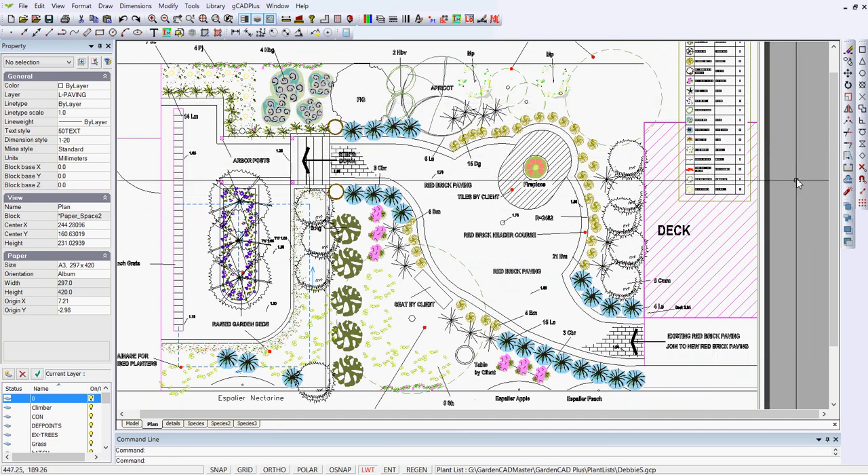
Set the color of the main plan viewport to 226,225,224 and clear the selection
scroll(797, 184, down, 5)
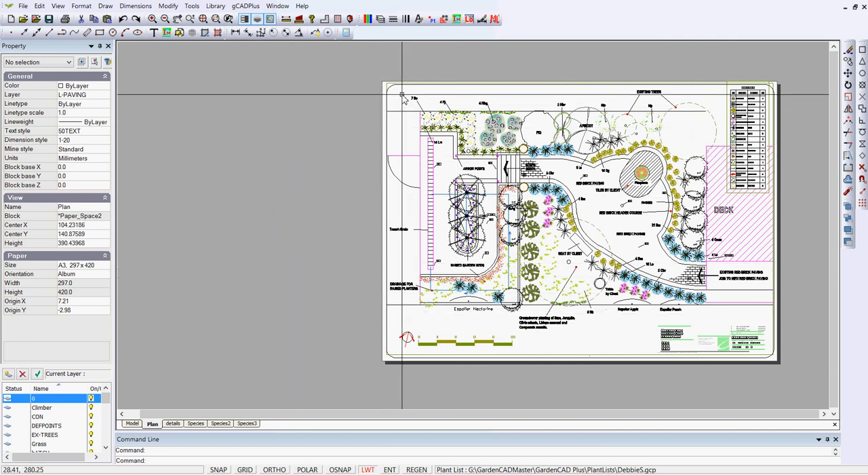
scroll(776, 80, up, 3)
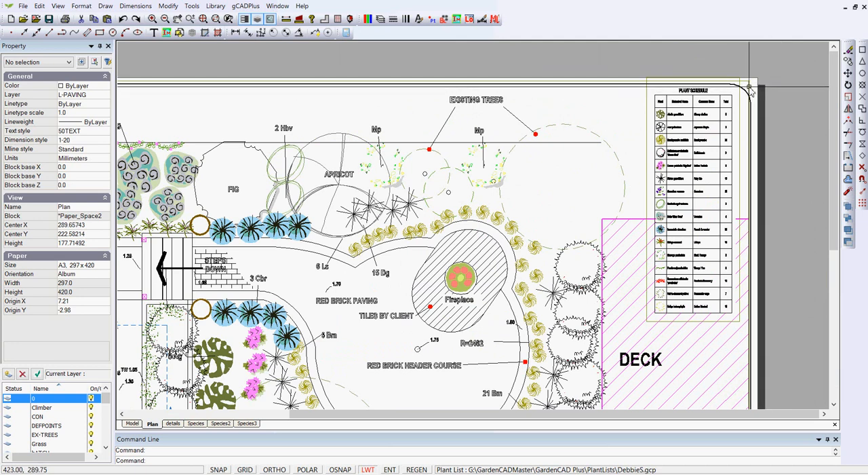
click(749, 88)
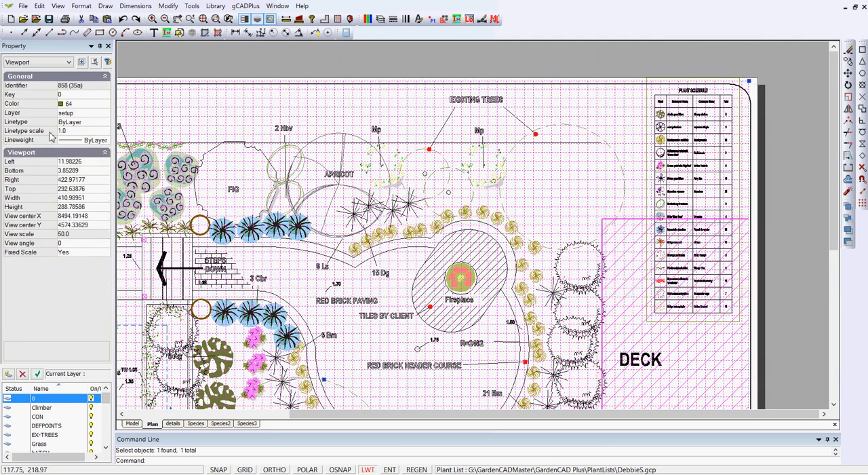
click(95, 103)
click(106, 103)
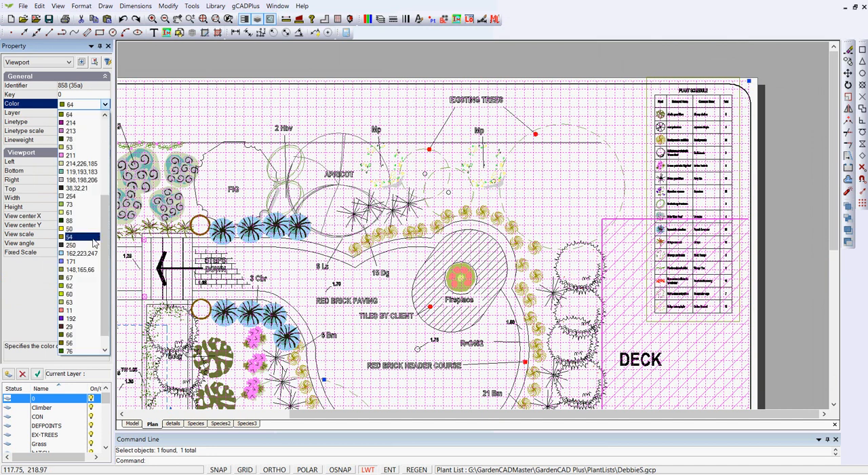
drag(106, 284, 95, 334)
click(71, 343)
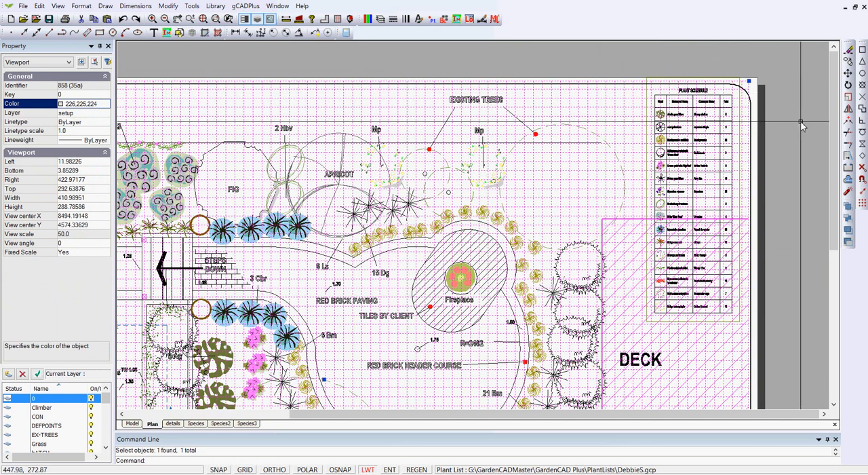
key(Escape)
key(F7)
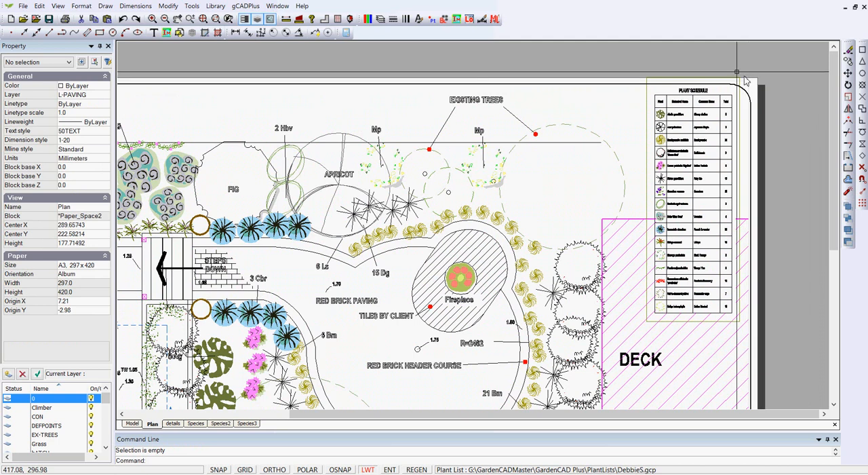
Match the properties of the main plan viewport onto the plant schedule viewport with Match Properties
click(168, 6)
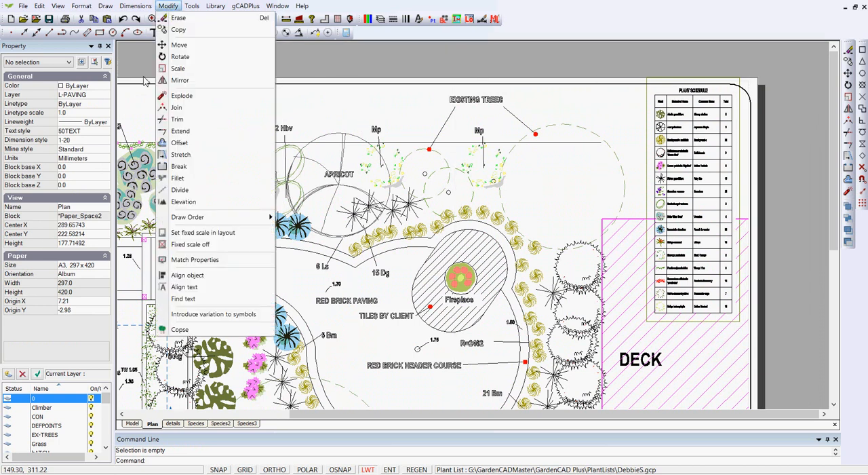
click(195, 259)
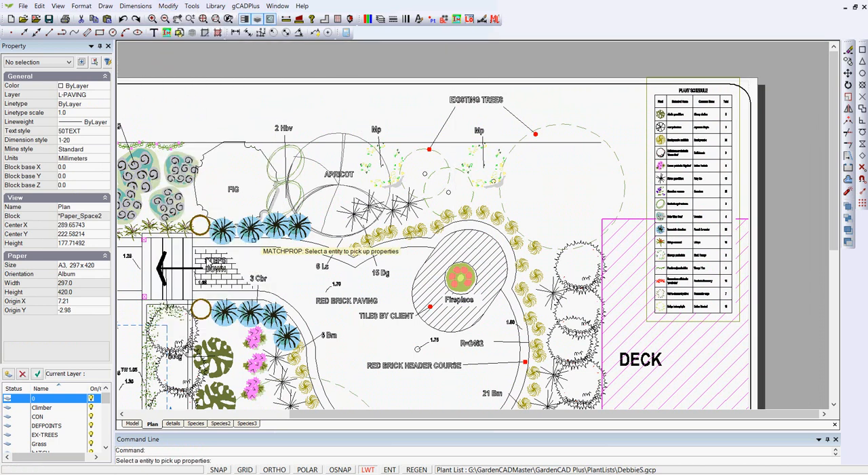
scroll(751, 71, up, 3)
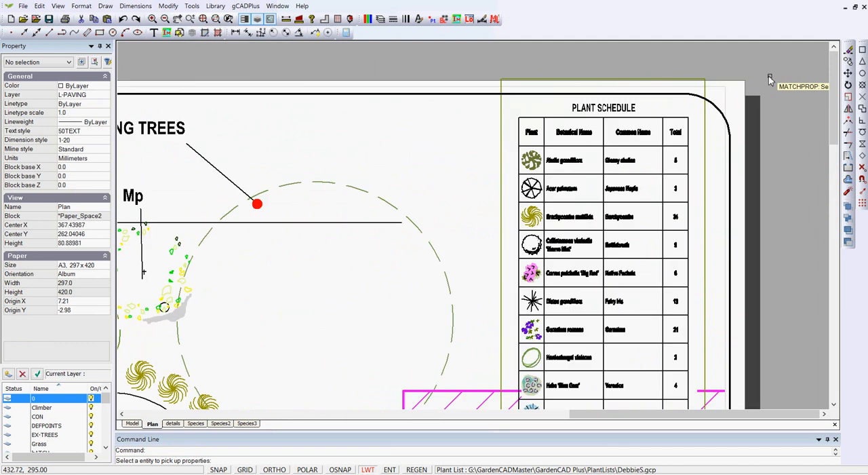
click(726, 98)
click(705, 81)
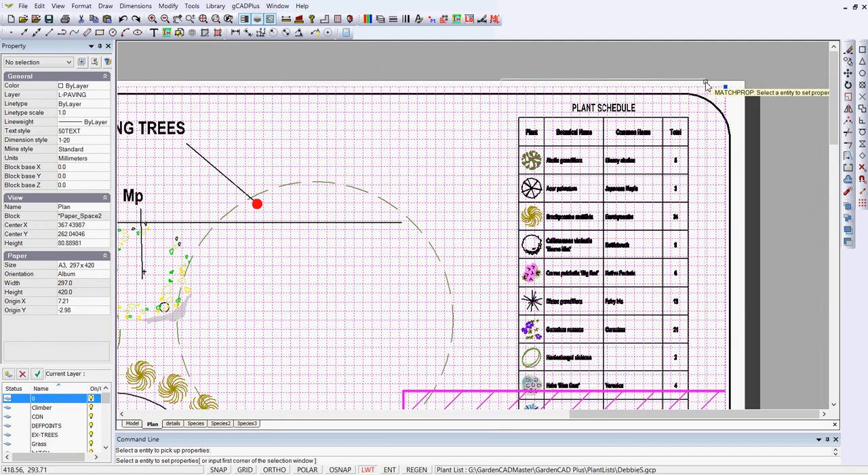
right_click(724, 61)
scroll(758, 99, down, 5)
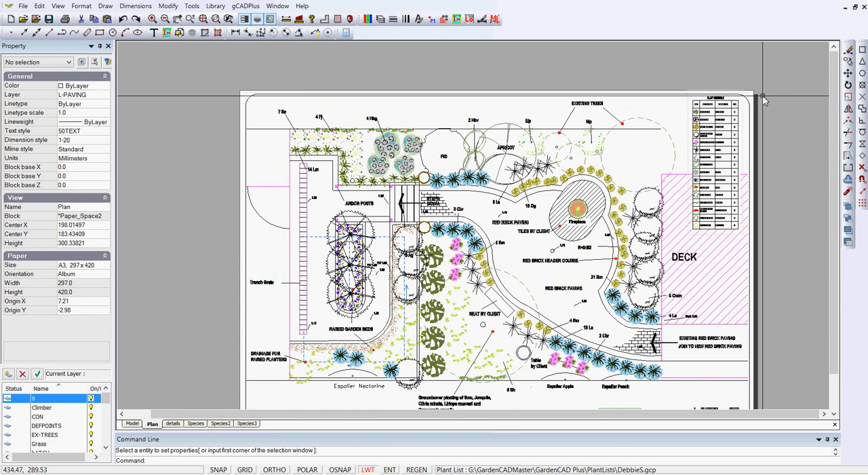
Inspect the mask rectangle behind the plant schedule in model space and return to the Plan sheet
scroll(763, 95, down, 1)
scroll(729, 154, up, 1)
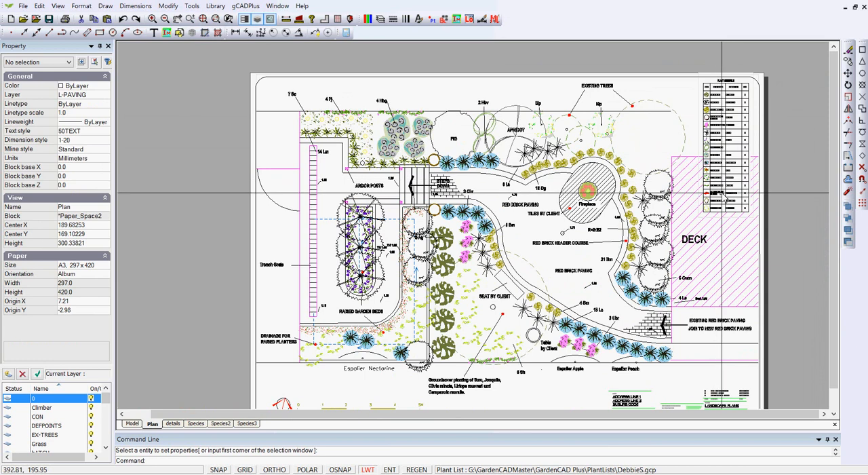
click(133, 423)
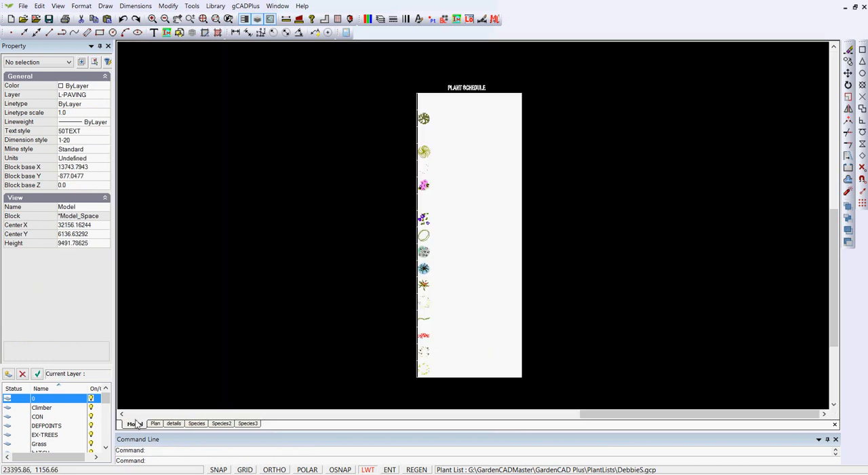
click(520, 96)
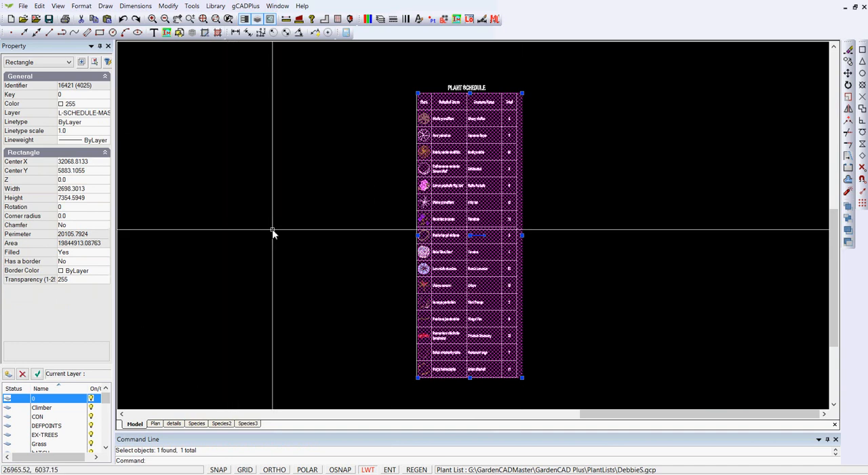
key(Escape)
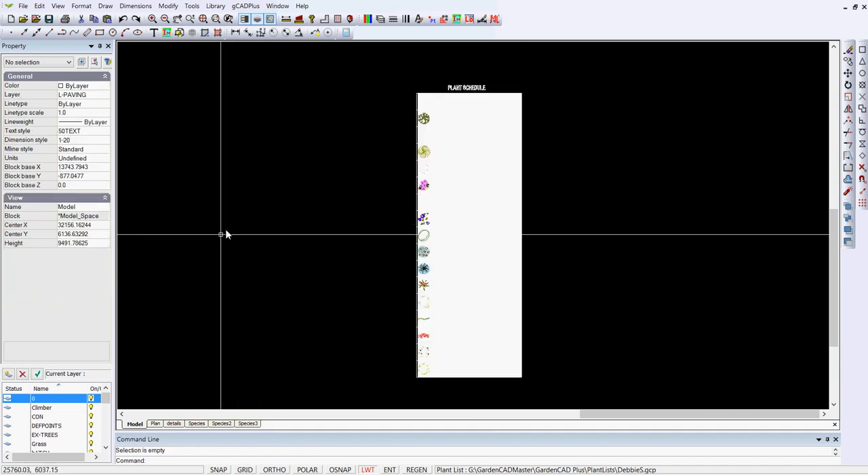
click(155, 423)
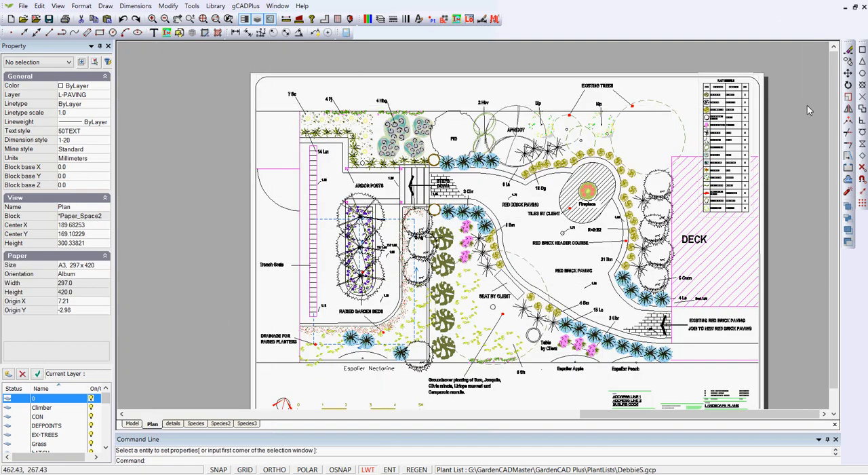
Examine the properties of the rounded border rectangle around the Plan sheet
drag(807, 104, 800, 125)
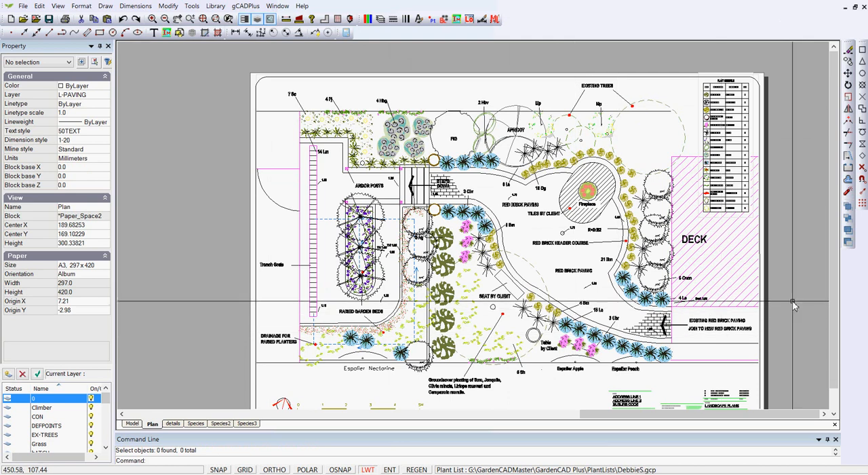
middle_drag(796, 302, 743, 234)
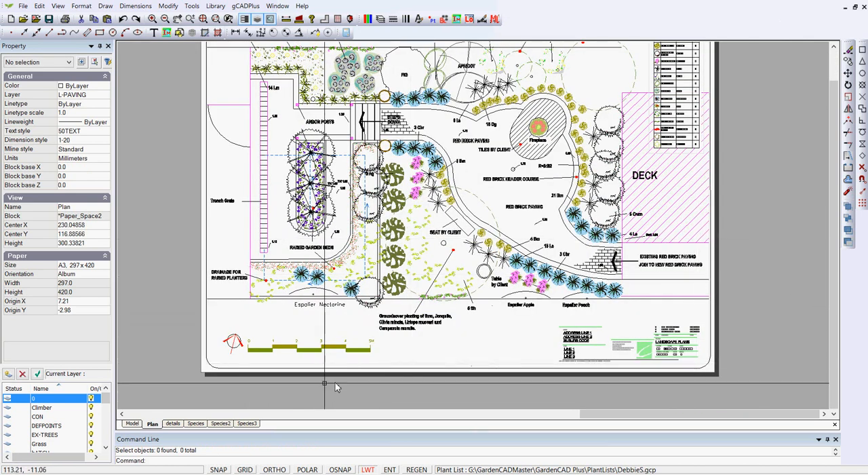
click(235, 367)
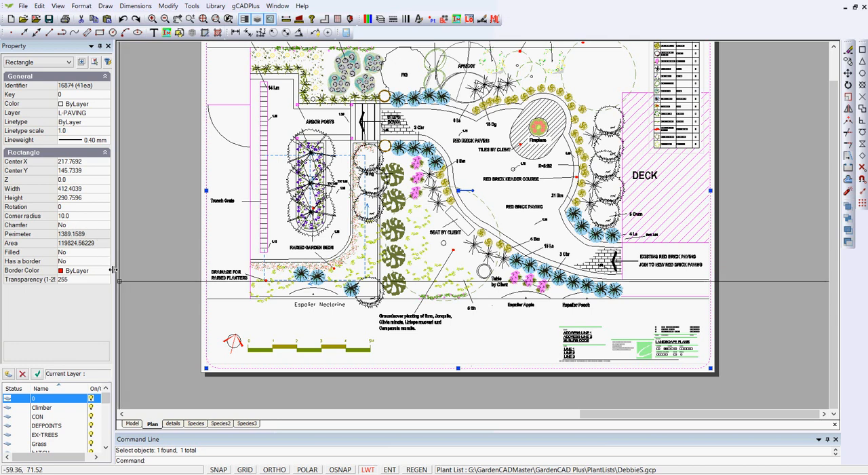
key(Escape)
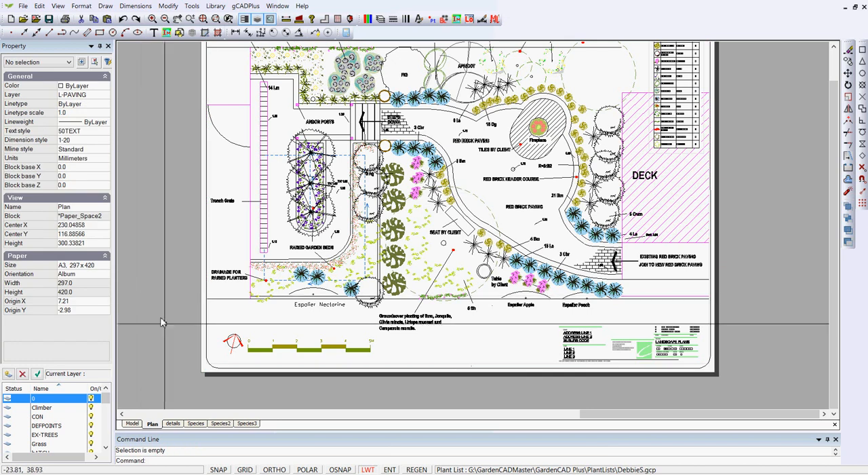
click(207, 344)
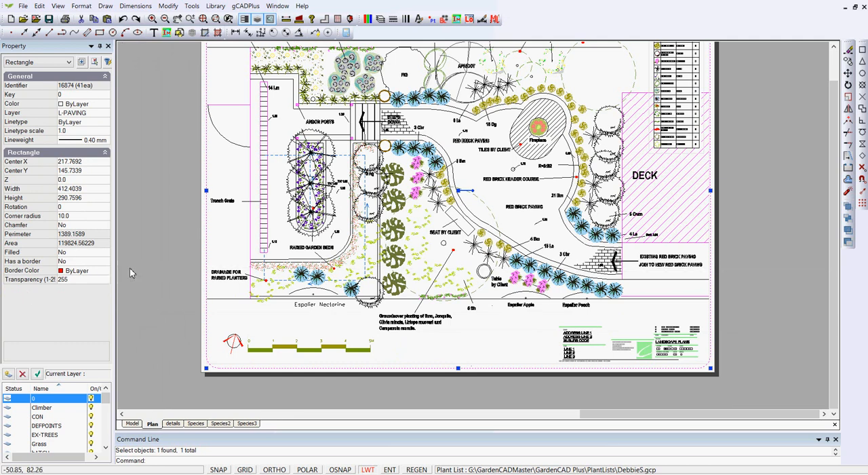
key(Escape)
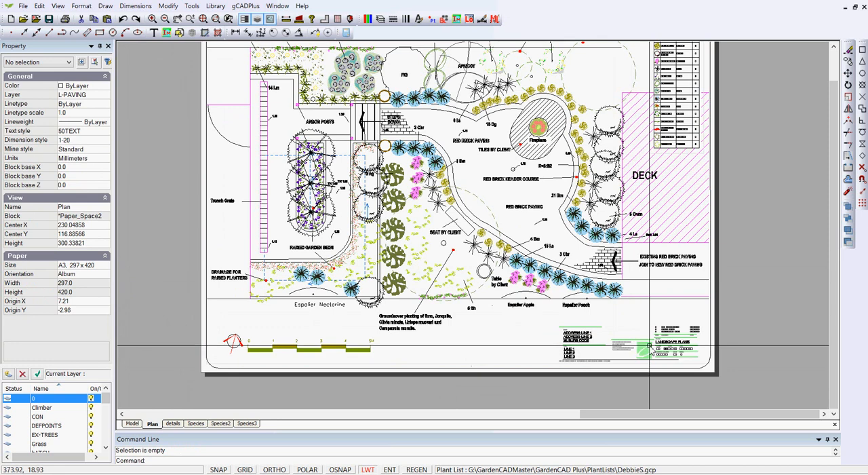
Inspect the title block, select it together with the sheet border, and clear the selection
click(649, 347)
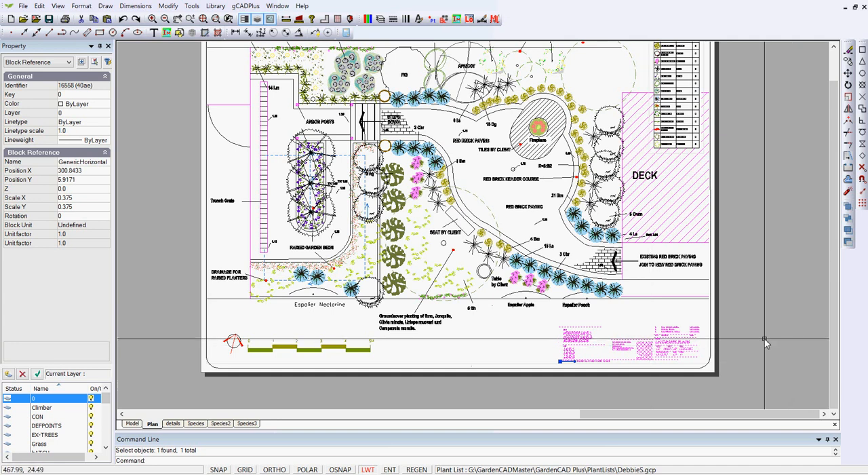
key(Escape)
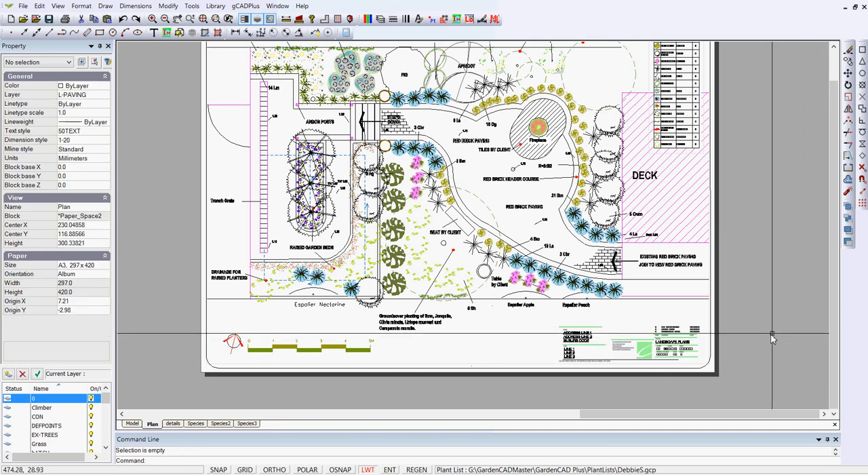
click(678, 339)
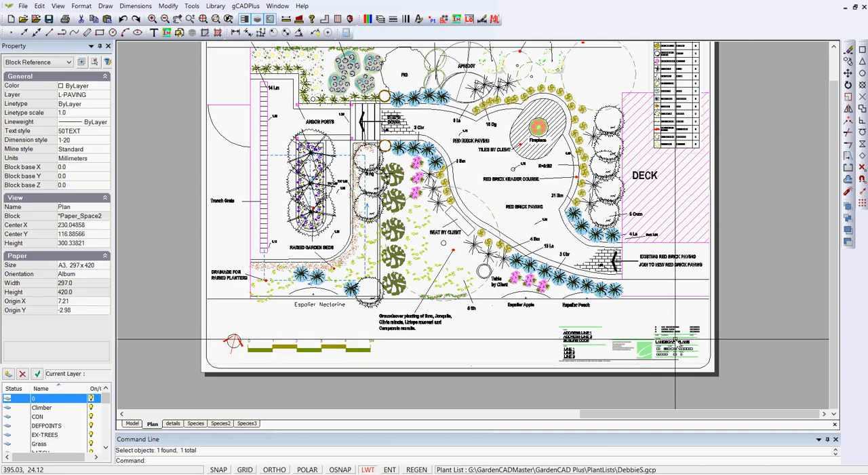
click(712, 362)
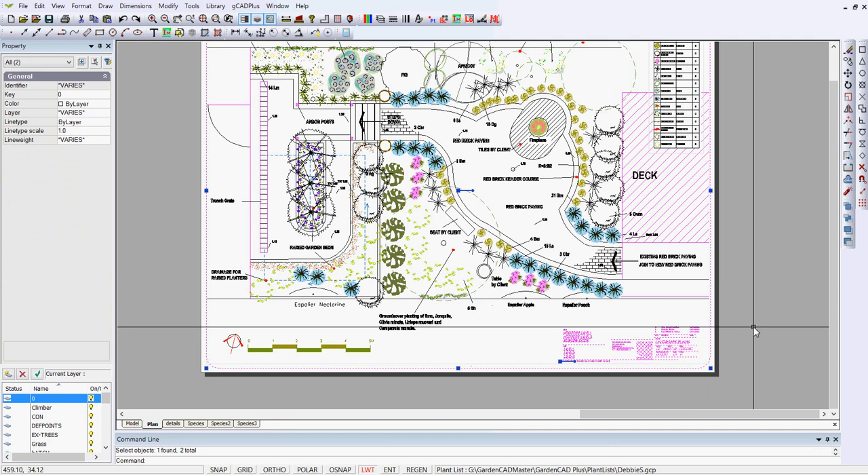
key(Escape)
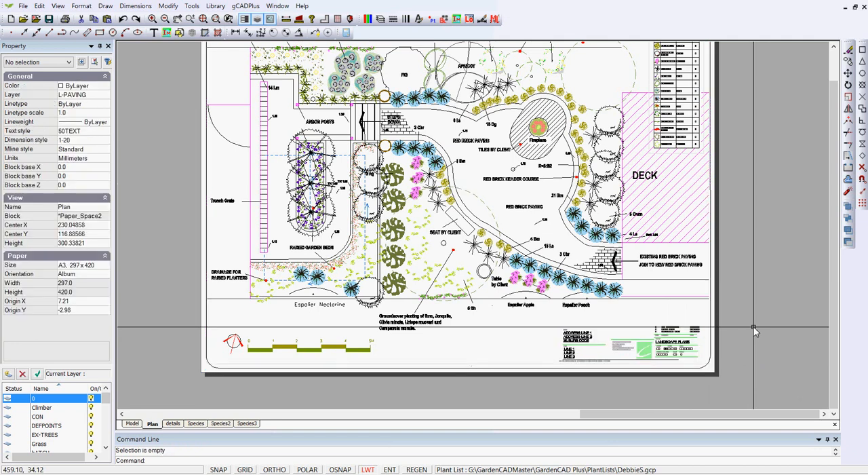
View the full extents of model space and return to the Plan sheet
click(135, 424)
right_click(251, 309)
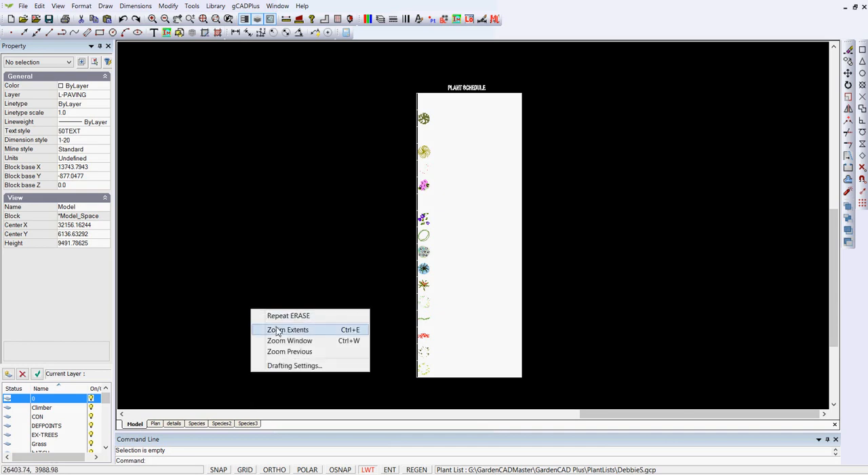
click(280, 330)
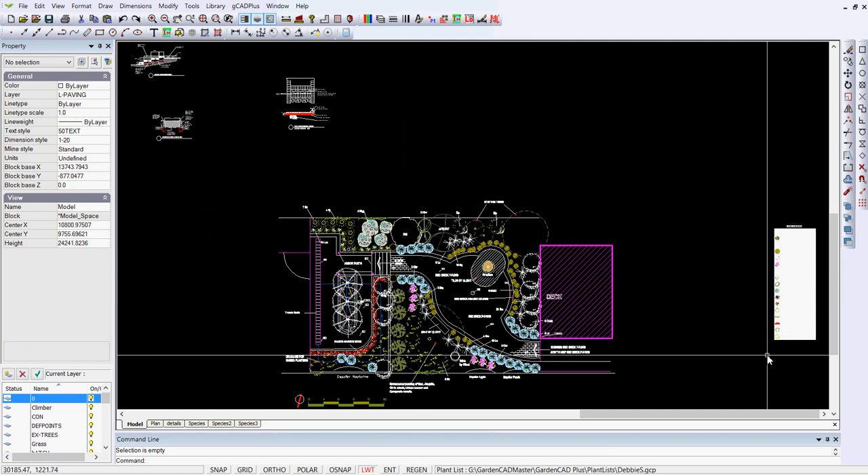
click(155, 425)
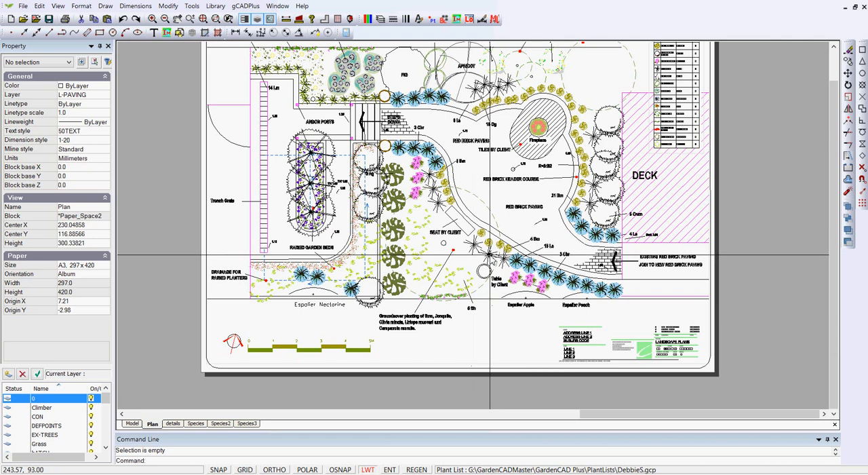
click(658, 345)
right_click(657, 344)
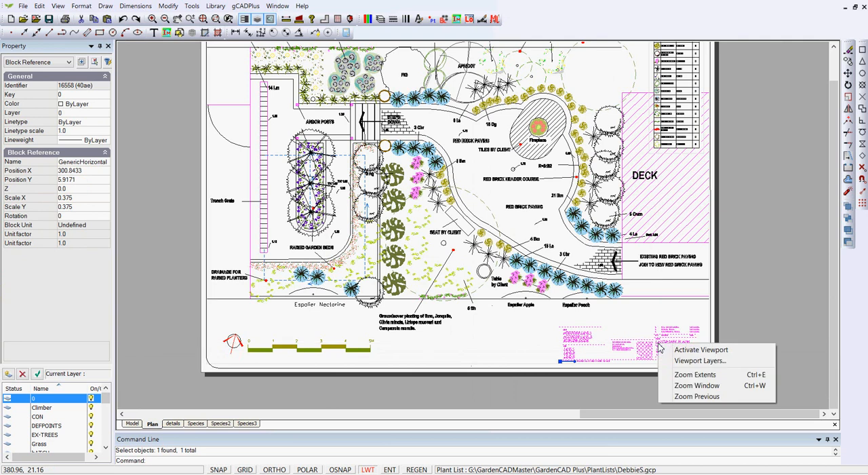
key(Escape)
key(Escape)
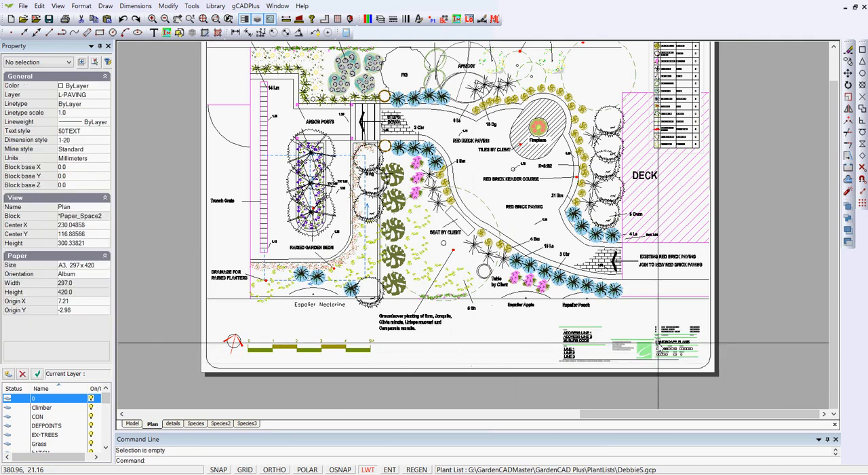
Open the title block at the lower edge of the Plan sheet for editing in the block editor
click(650, 346)
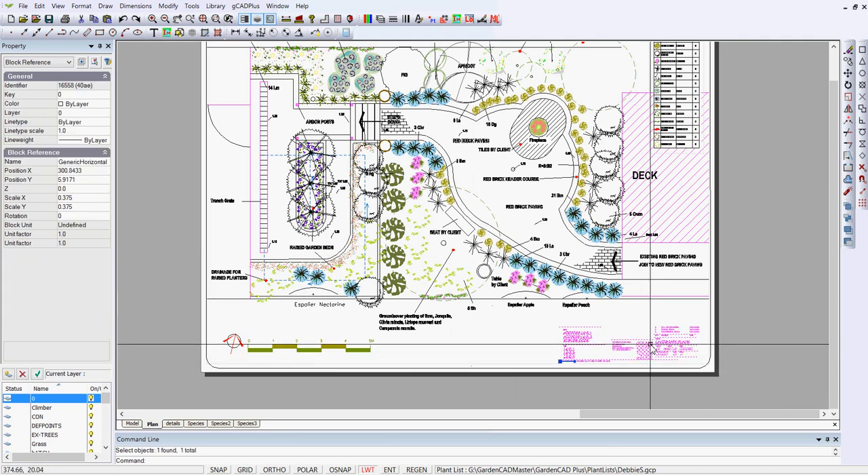
right_click(650, 345)
key(Escape)
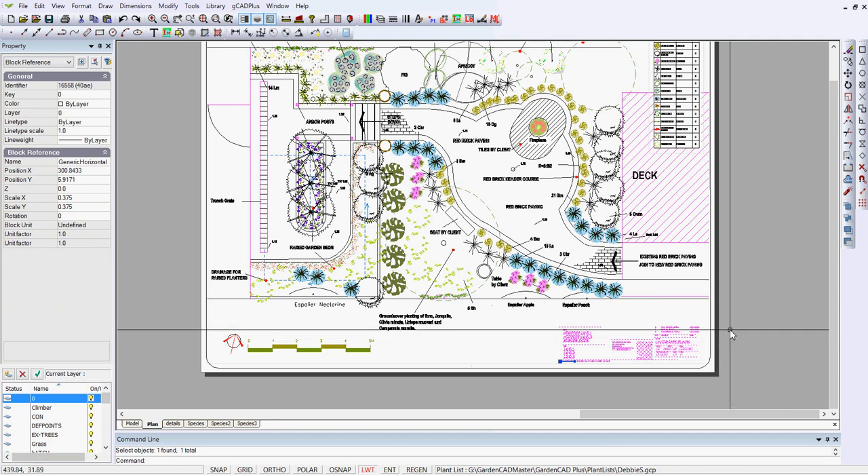
scroll(740, 332, up, 1)
scroll(739, 331, up, 2)
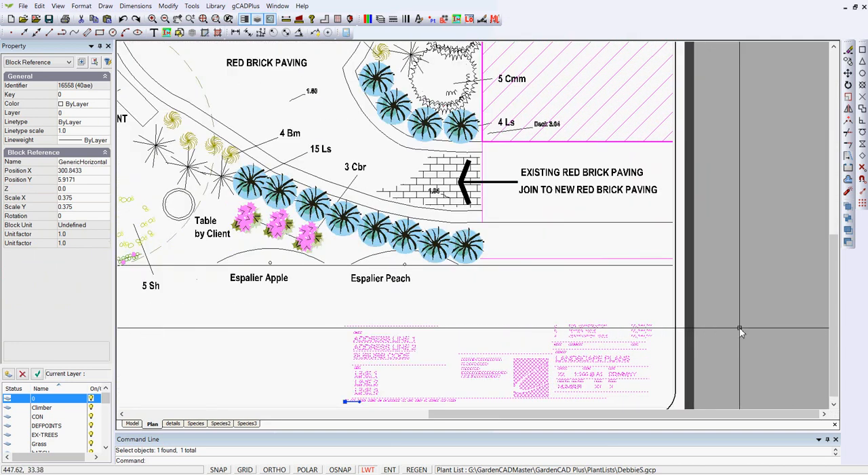
right_click(494, 374)
key(Escape)
right_click(760, 327)
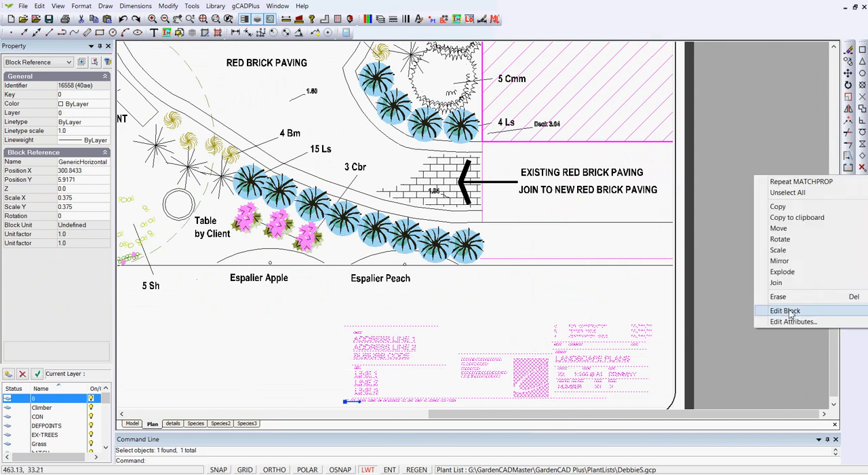
click(788, 314)
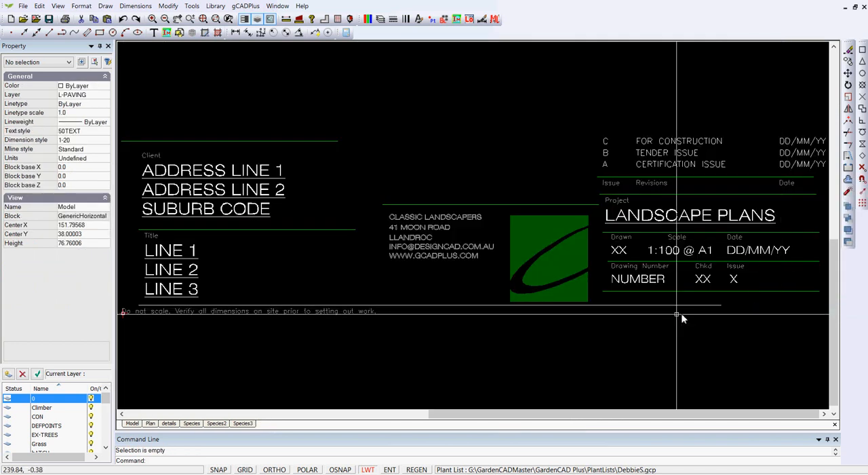
Change the contents of the title block's Scale text to 1:50 @ A3 and clear the selection
click(679, 251)
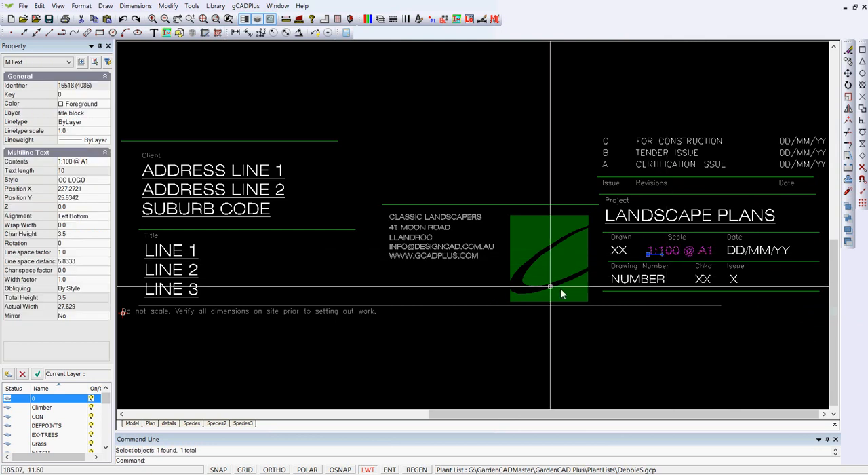
click(74, 163)
click(75, 163)
click(335, 170)
key(BackSpace)
key(BackSpace)
key(BackSpace)
text(50 @ A)
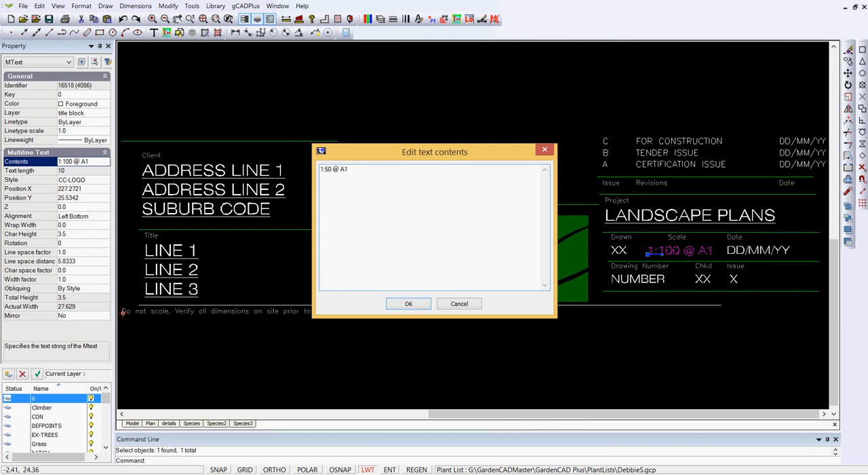
text(3)
click(407, 305)
key(Escape)
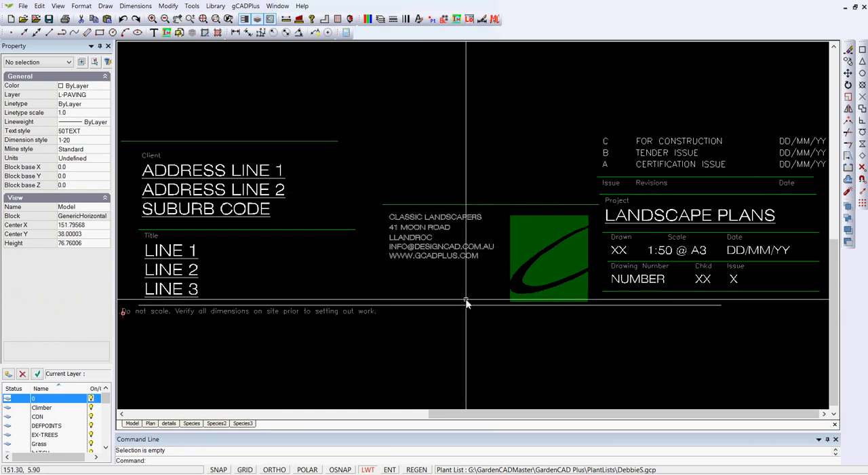
View the editable contents of the title block's Client address text, cancel the editing and clear the selection
click(190, 174)
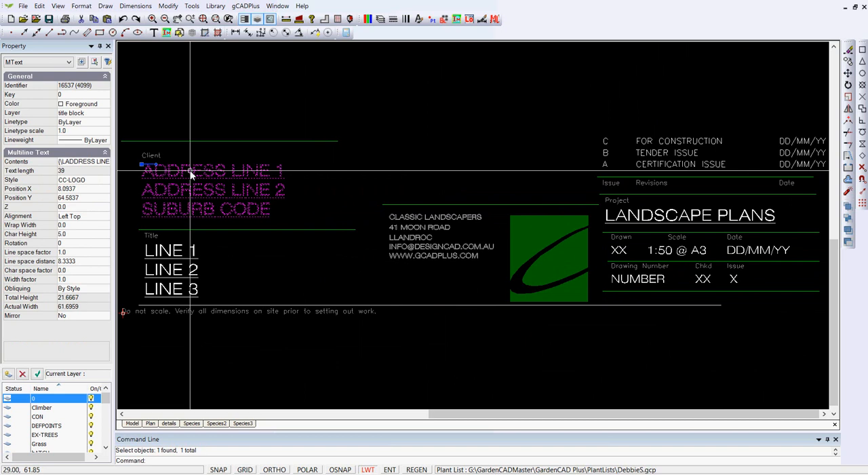
click(102, 163)
click(105, 162)
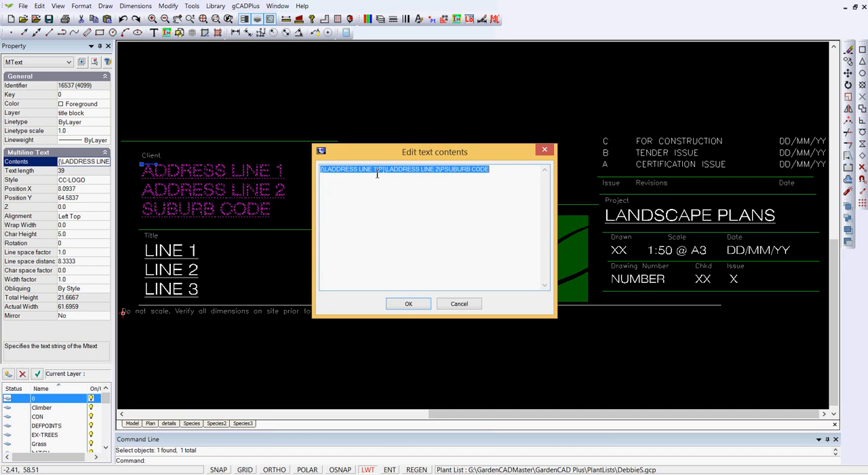
click(457, 305)
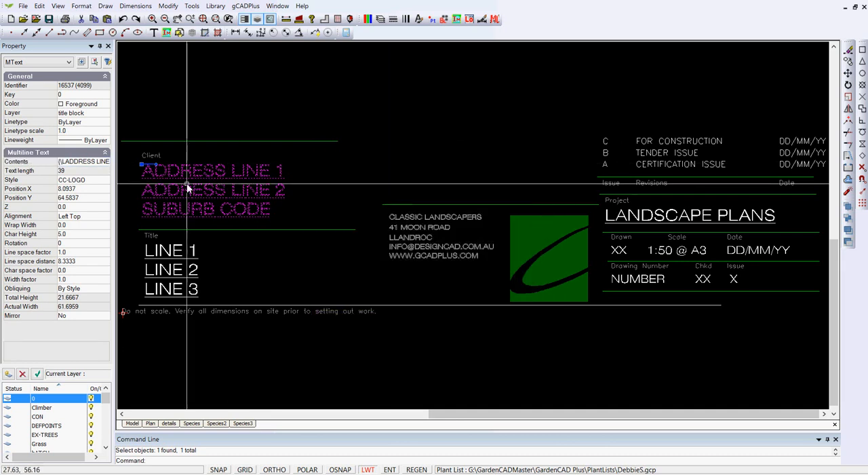
key(Escape)
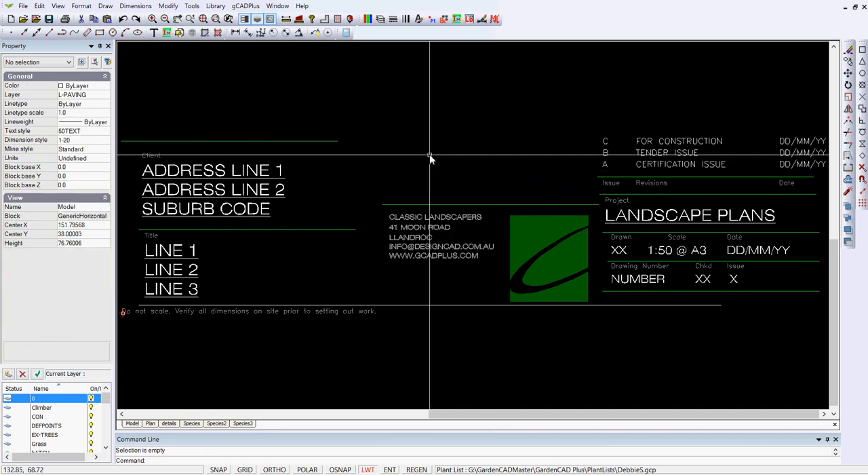
Close the block editor and check the title block's scale text on the Plan sheet
right_click(429, 154)
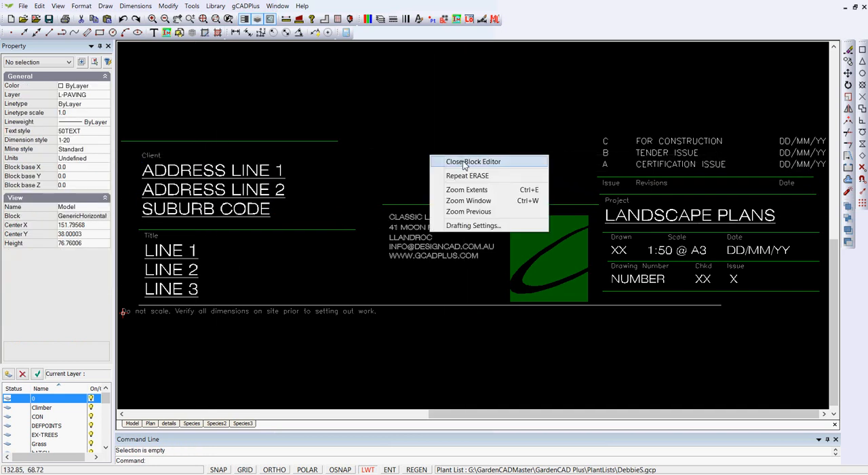
click(461, 160)
right_click(730, 300)
click(750, 318)
click(751, 316)
scroll(585, 369, up, 5)
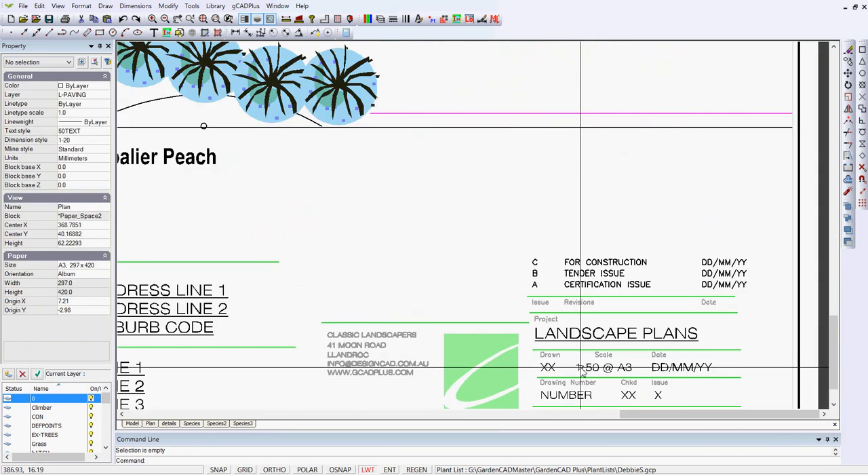
Examine the title block on the Plan sheet, select it to view its block properties, and clear the selection
scroll(585, 368, down, 3)
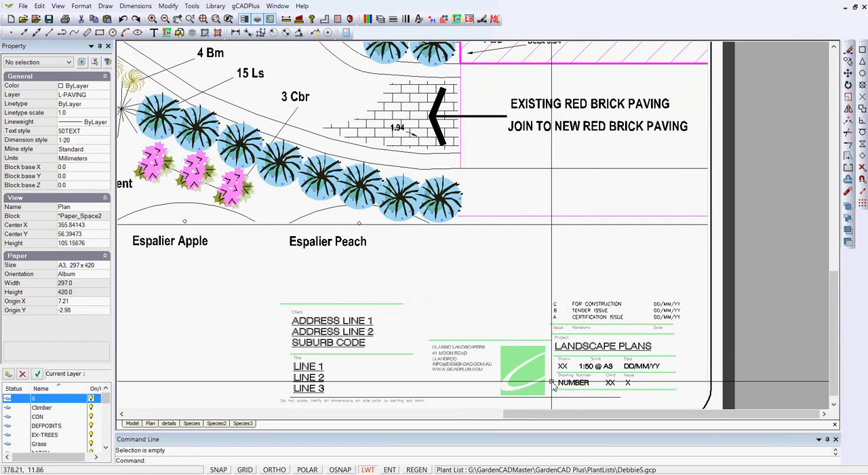
scroll(558, 319, up, 4)
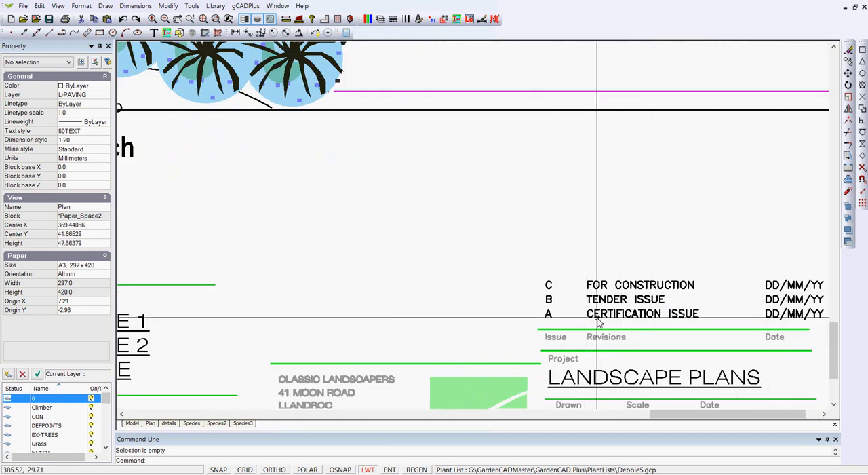
scroll(605, 314, down, 7)
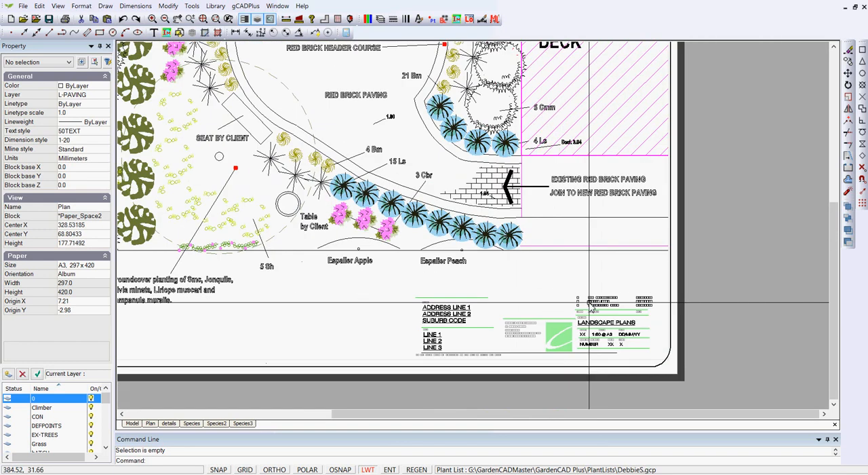
scroll(589, 304, down, 1)
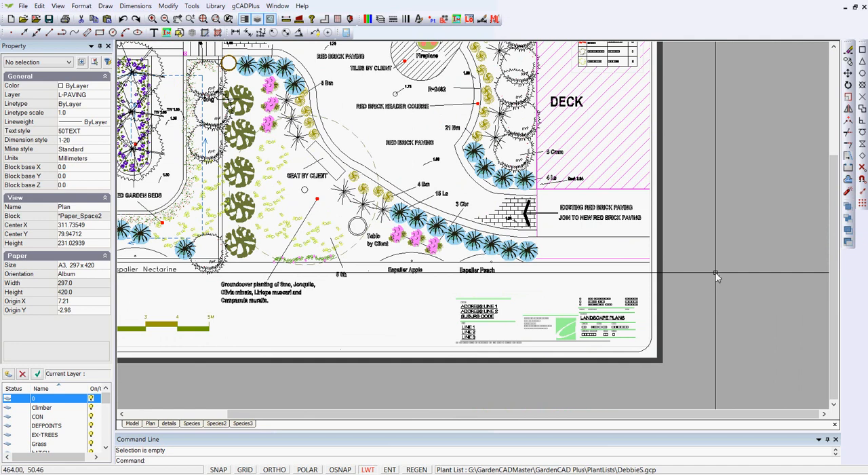
click(599, 317)
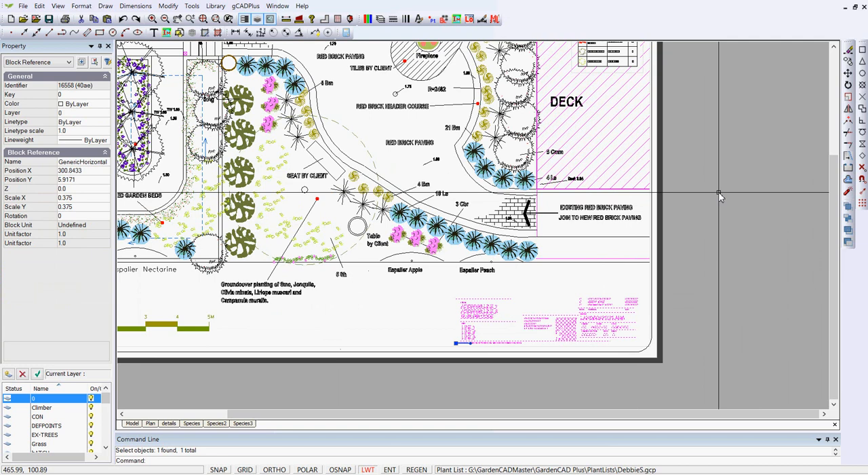
key(Escape)
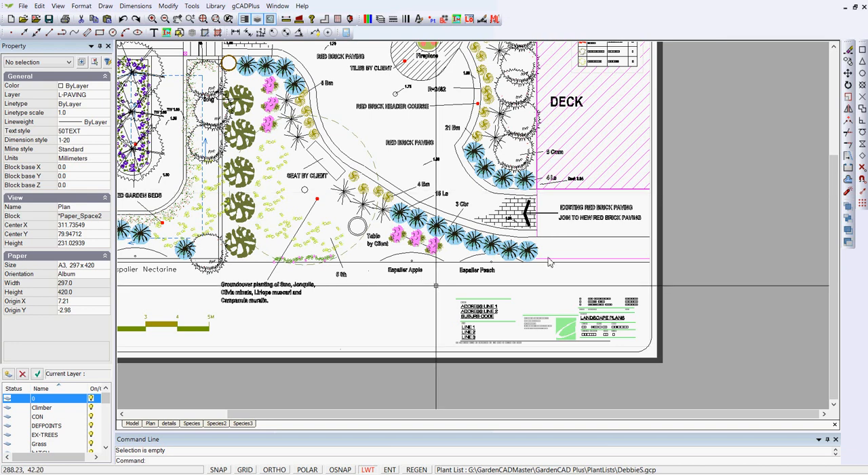
Switch to the details sheet and show its full extents to review the construction details
click(174, 423)
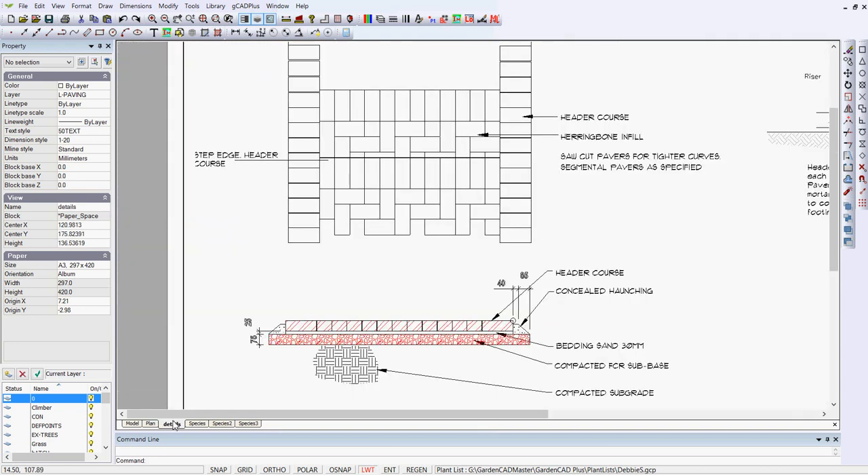
right_click(367, 301)
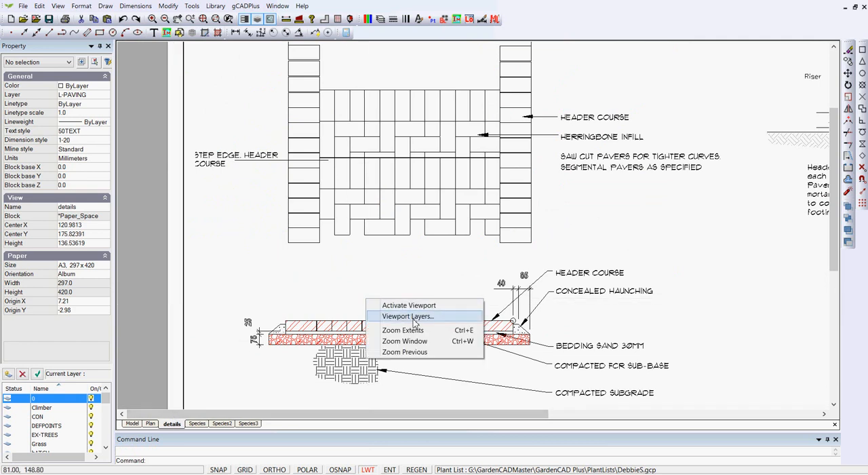
click(405, 331)
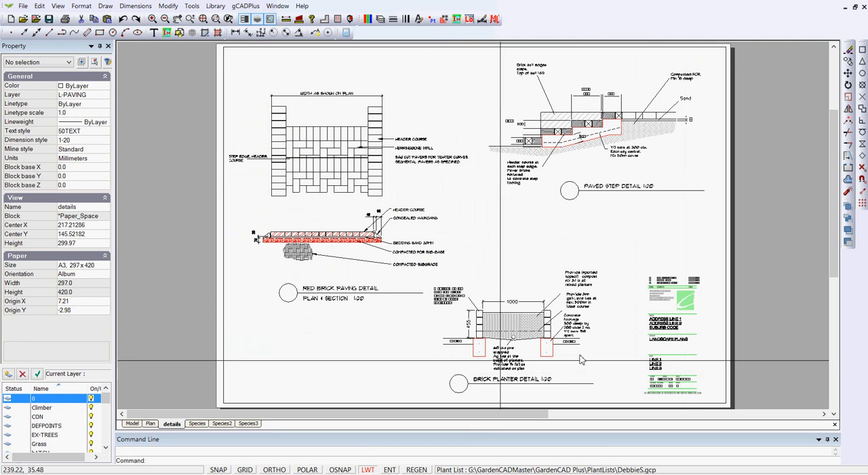
View the plant photo sheets Species, Species2 and Species3 in turn and return to the Species sheet
click(197, 423)
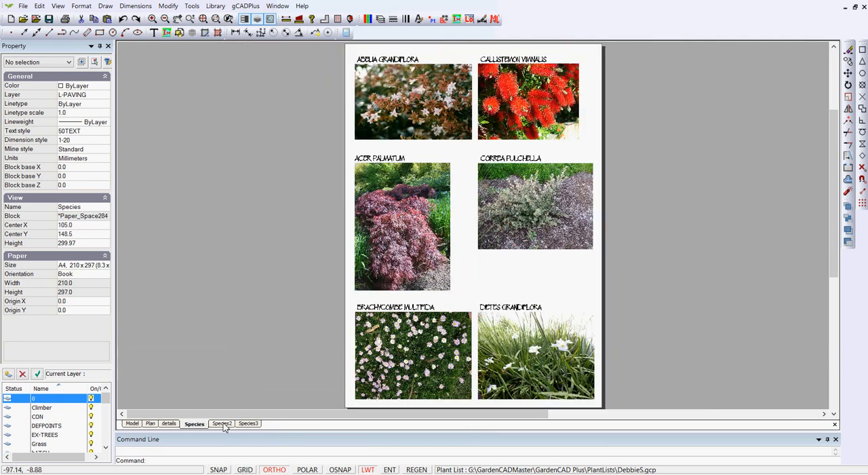
click(223, 423)
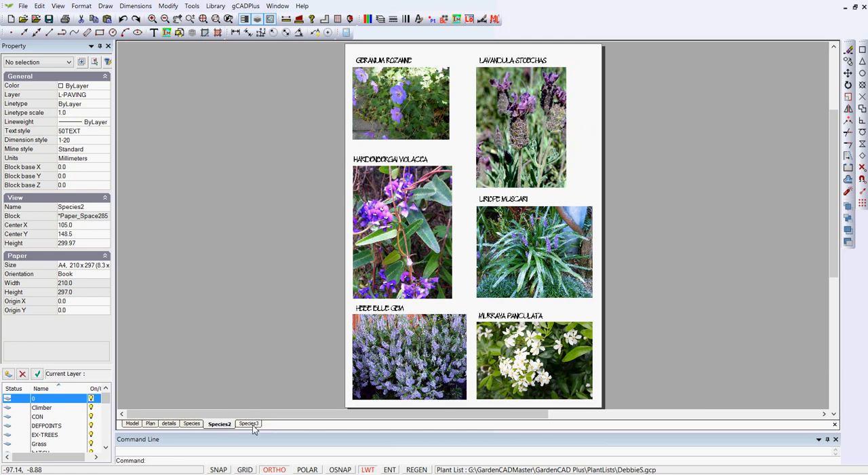
click(253, 424)
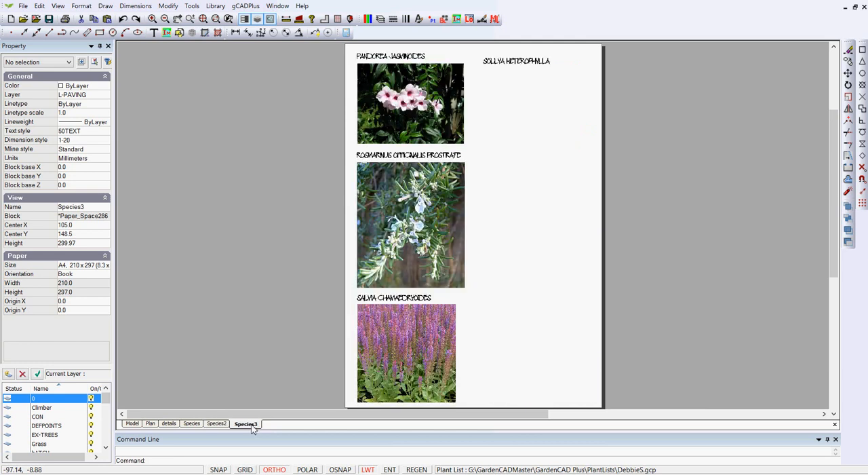
click(191, 424)
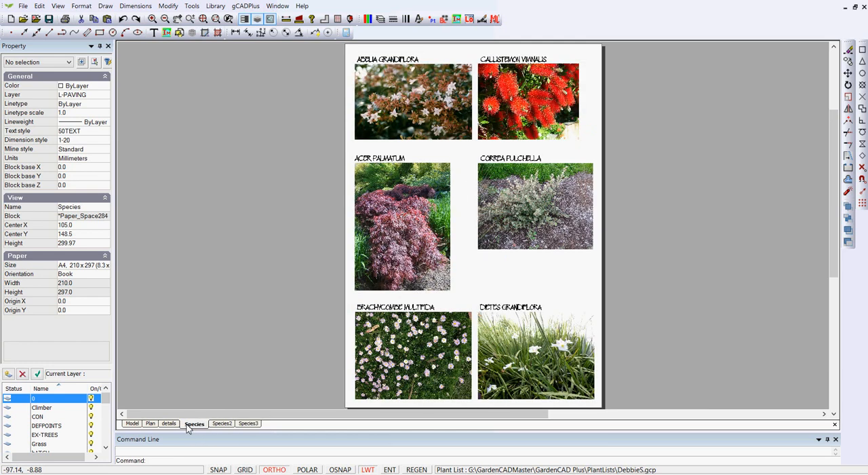
Review the drawing's sheets and paper sizes in the Layouts manager and close it without changes
right_click(190, 424)
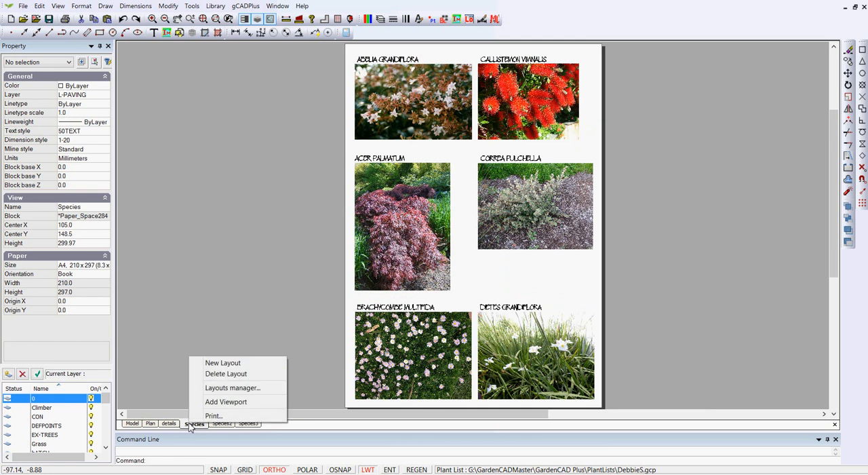
click(248, 387)
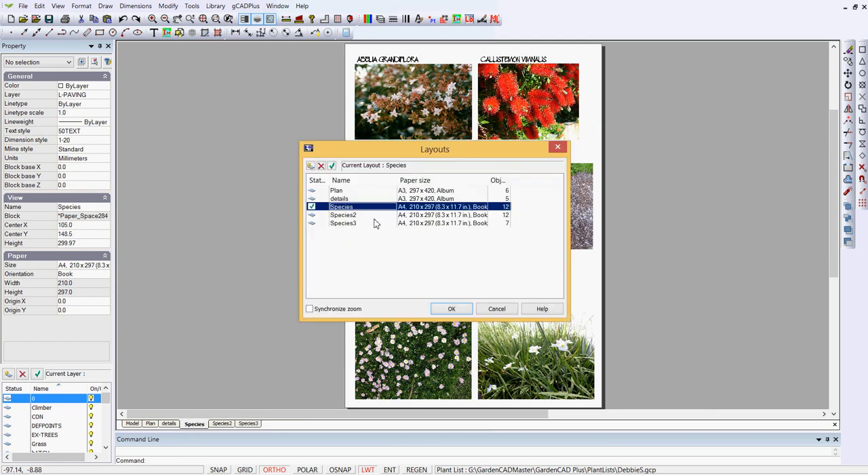
click(497, 309)
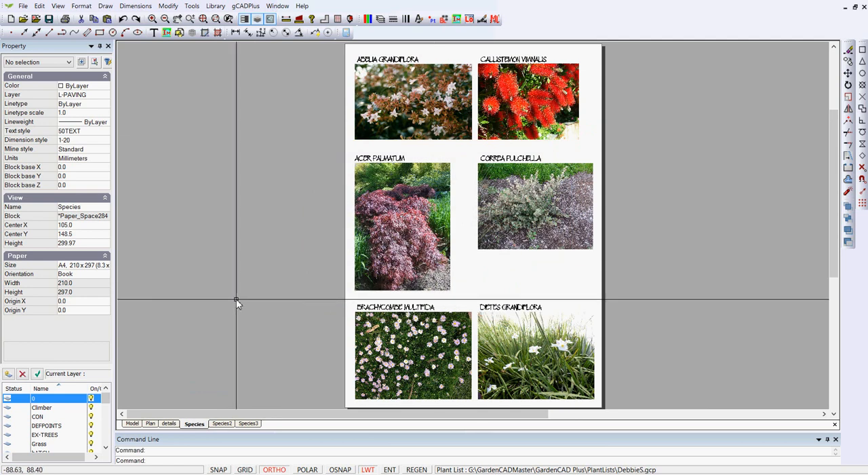
Return to the Plan sheet and show its full extents
click(152, 423)
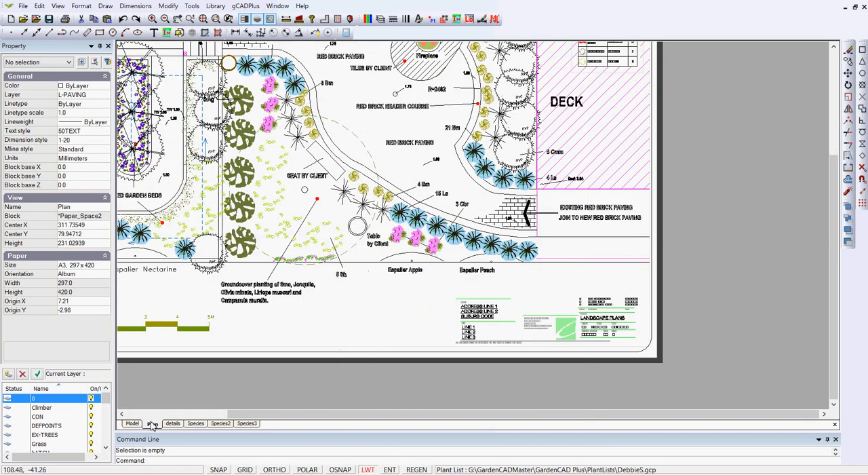
right_click(706, 194)
click(736, 215)
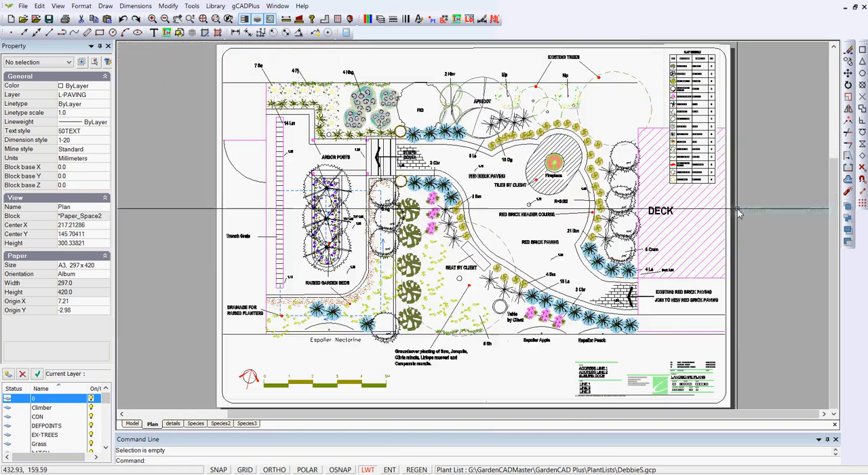